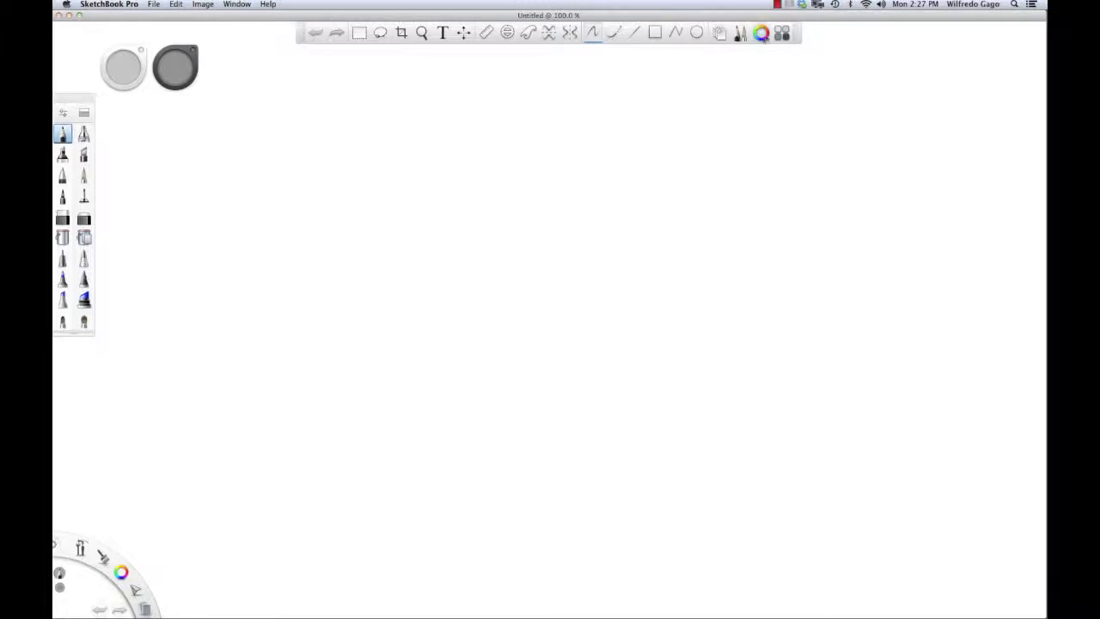
Step: Open the color picker, look through its wheel, crayon and palette modes, and return to the slider mode
left_click(760, 35)
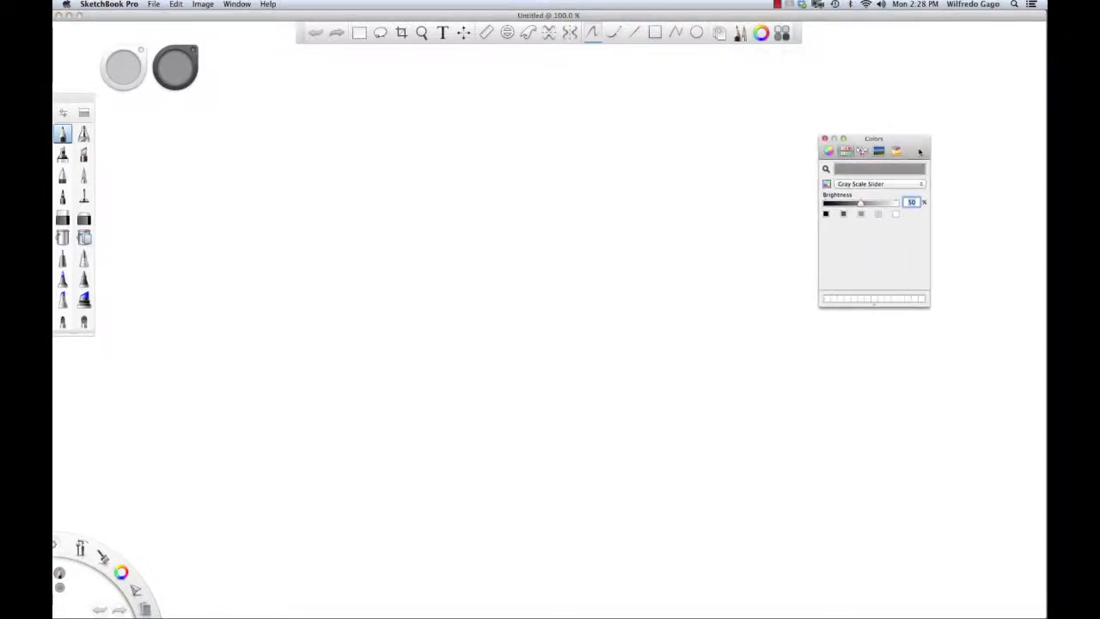
left_click(829, 152)
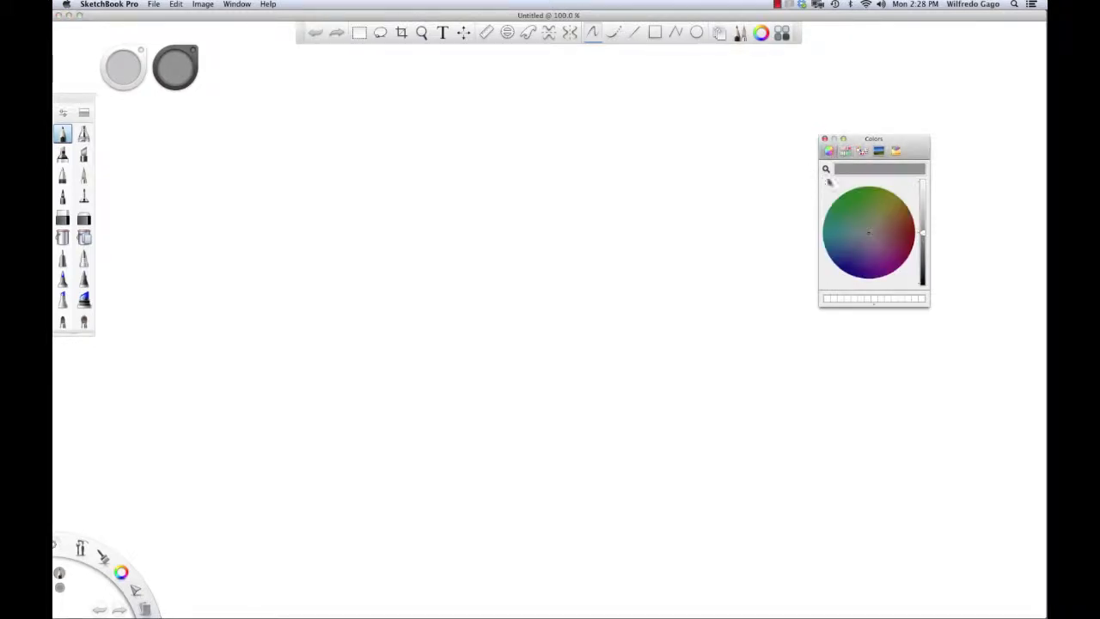
left_click(896, 151)
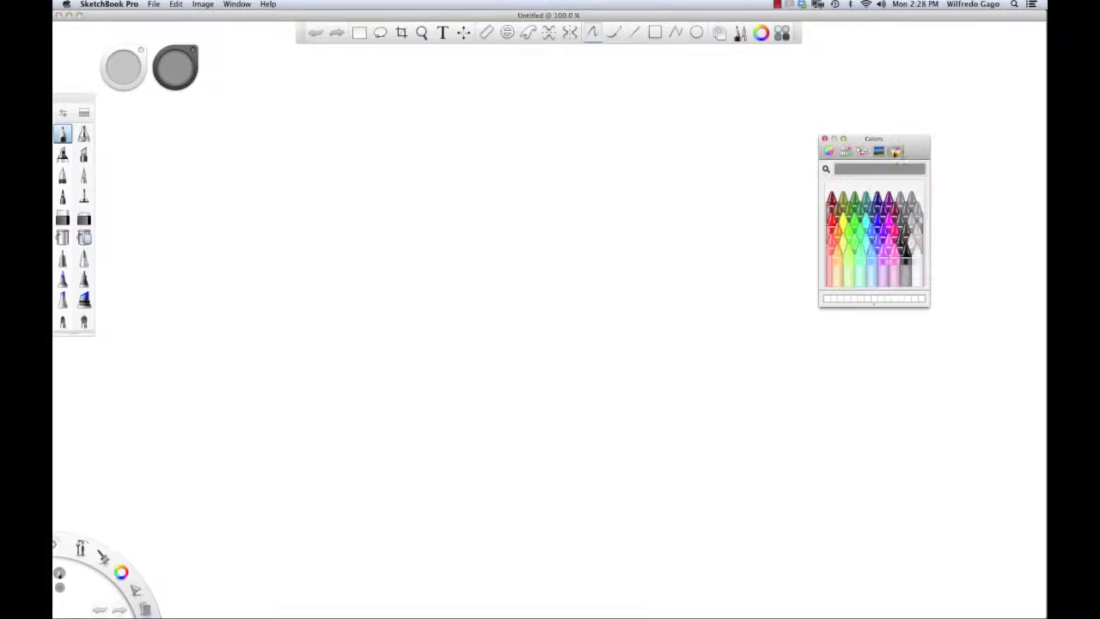
left_click(877, 152)
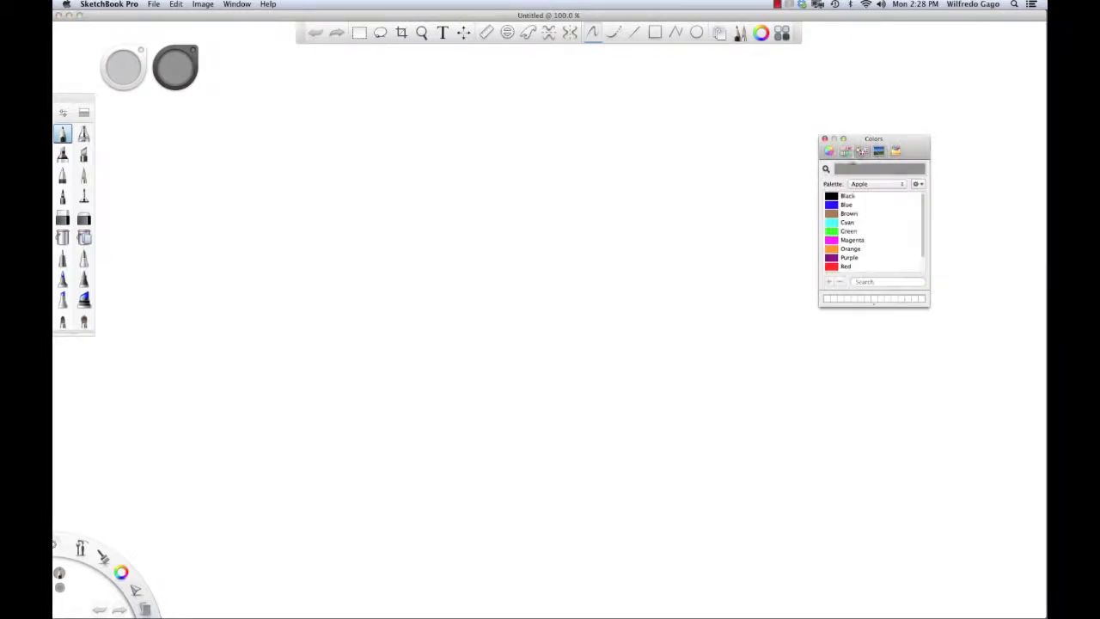
left_click(844, 153)
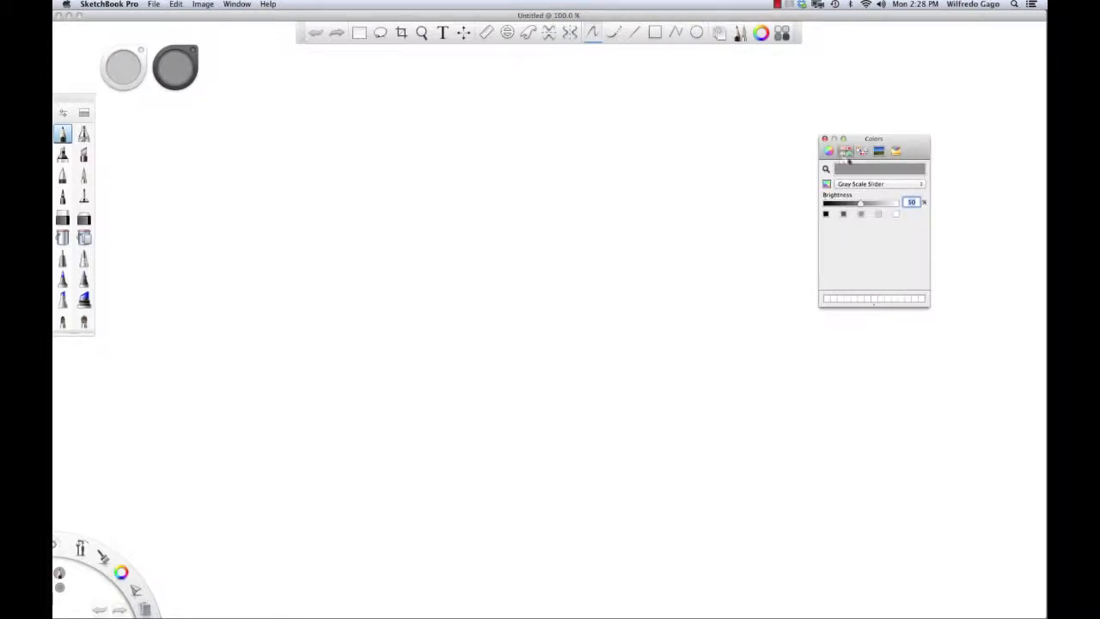
Step: Compare the color picker's available slider types by trying the HSB sliders, and return to the Gray Scale Slider
left_click(859, 184)
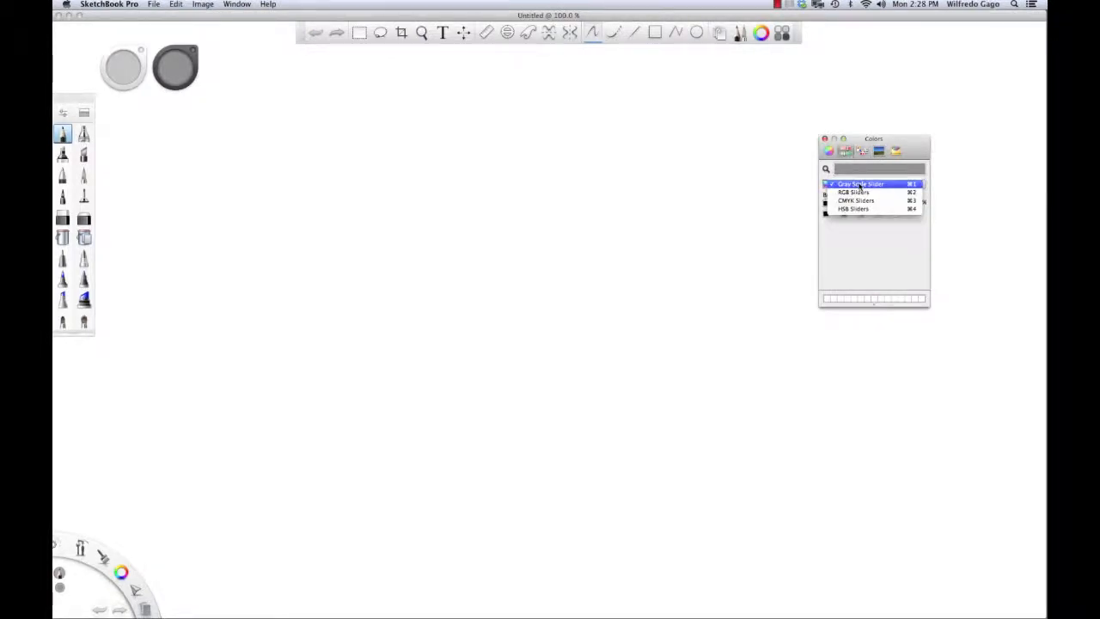
left_click(860, 184)
left_click(876, 185)
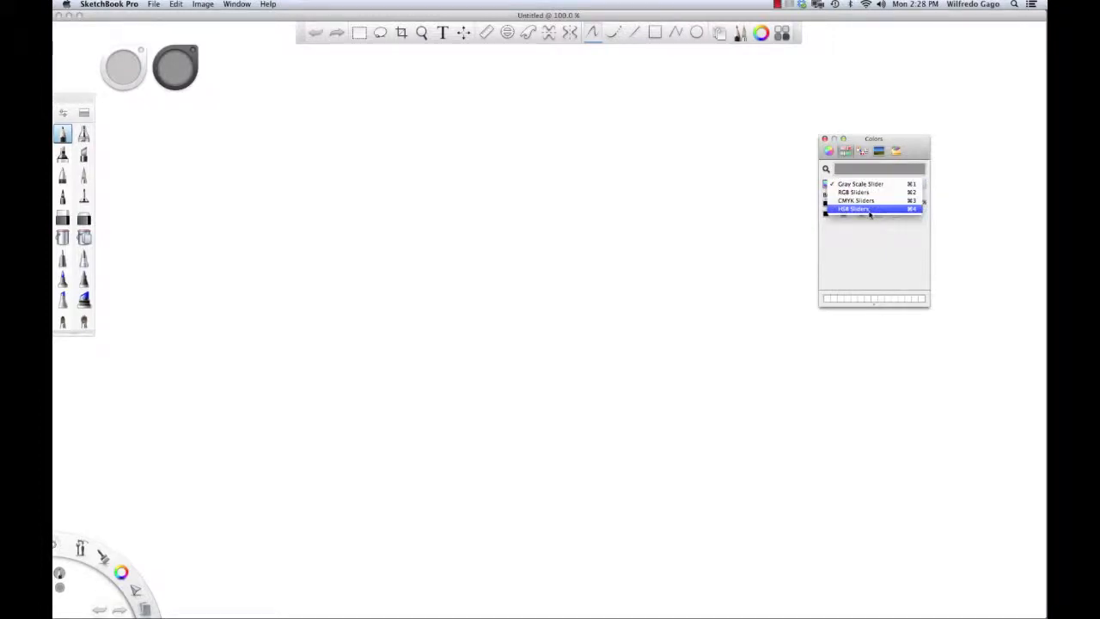
left_click(870, 211)
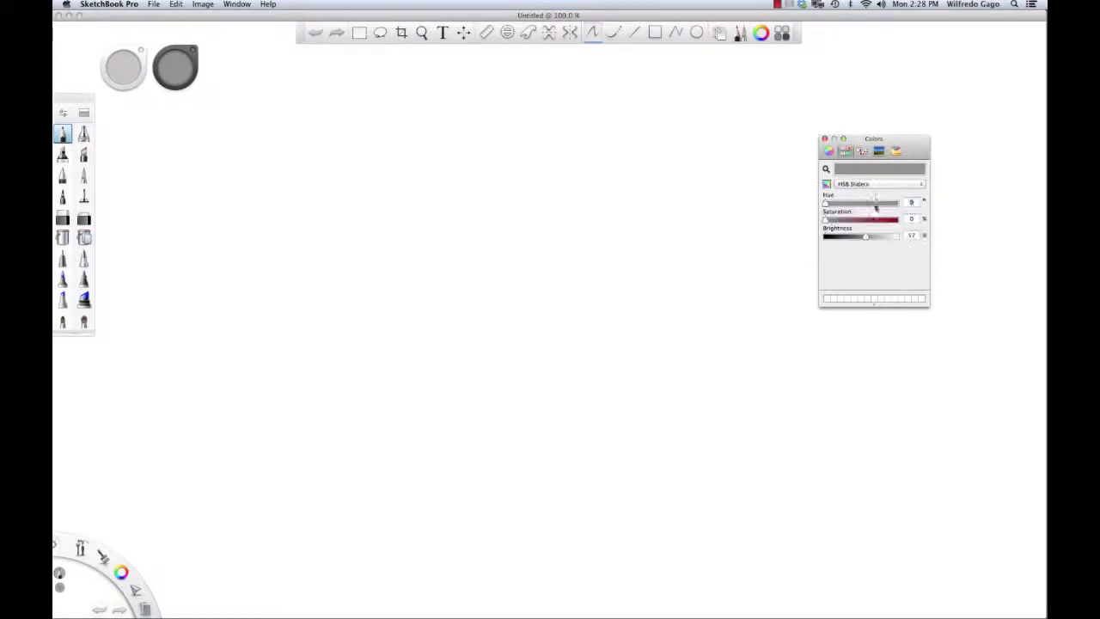
left_click(870, 186)
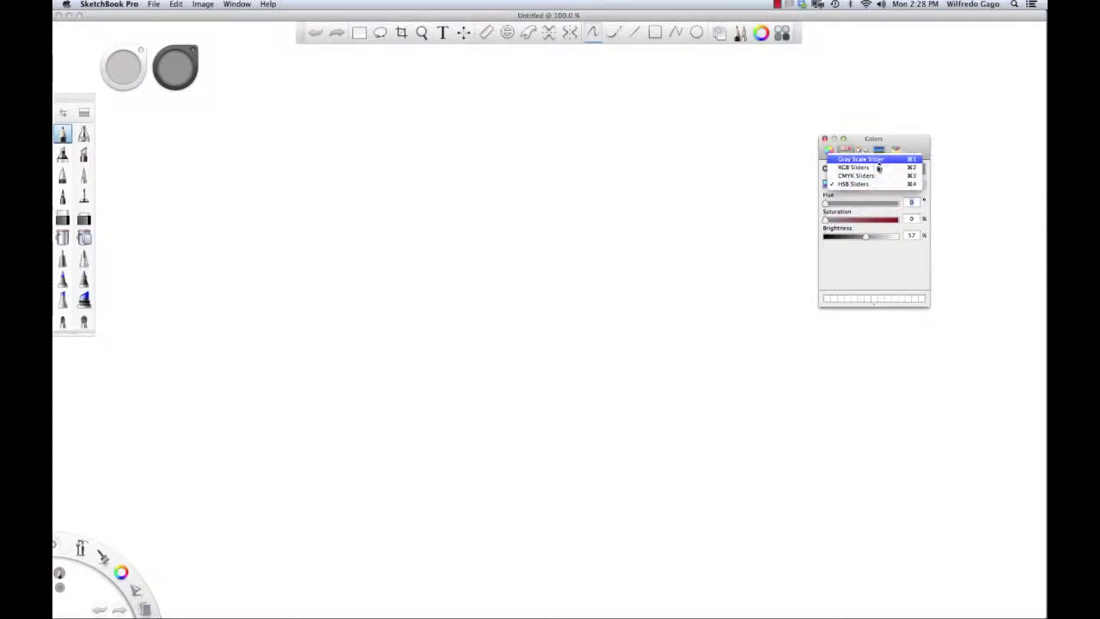
left_click(878, 161)
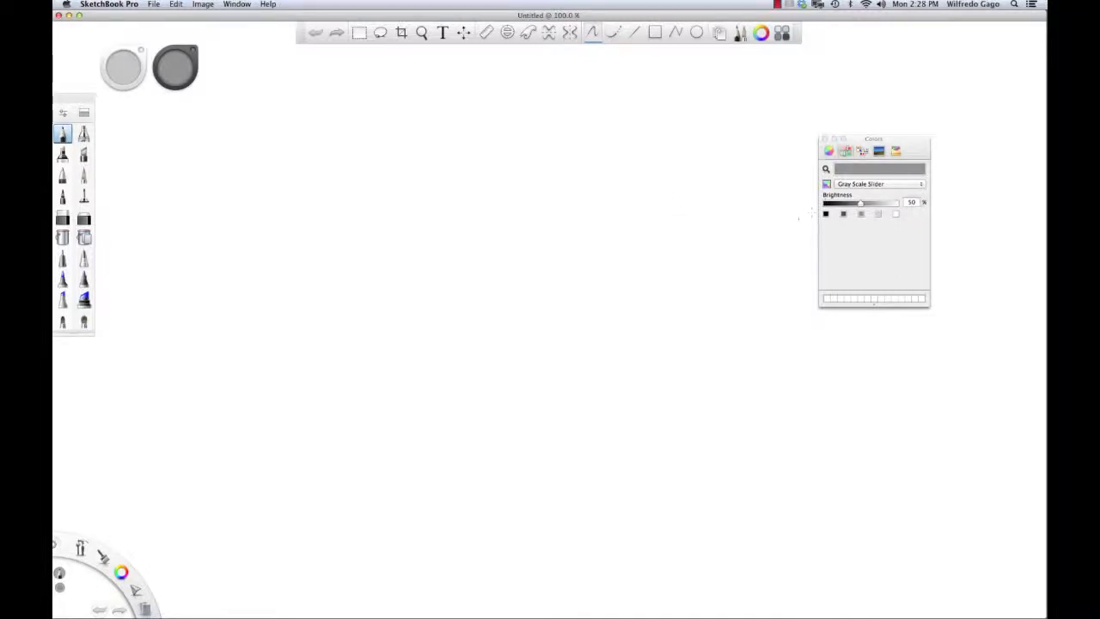
Step: Try lighter grays at 84% and 80% brightness and bring the brightness back to 50%
left_click(861, 203)
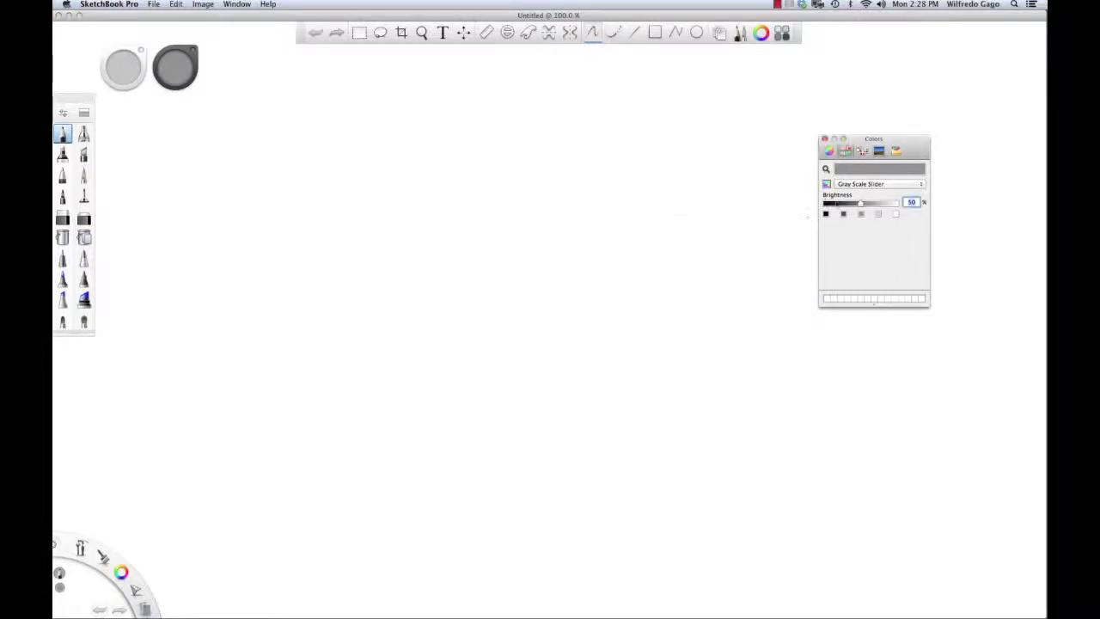
mouse_move(861, 204)
left_mouse_down()
mouse_move(892, 204)
mouse_move(826, 205)
mouse_move(887, 204)
left_mouse_up()
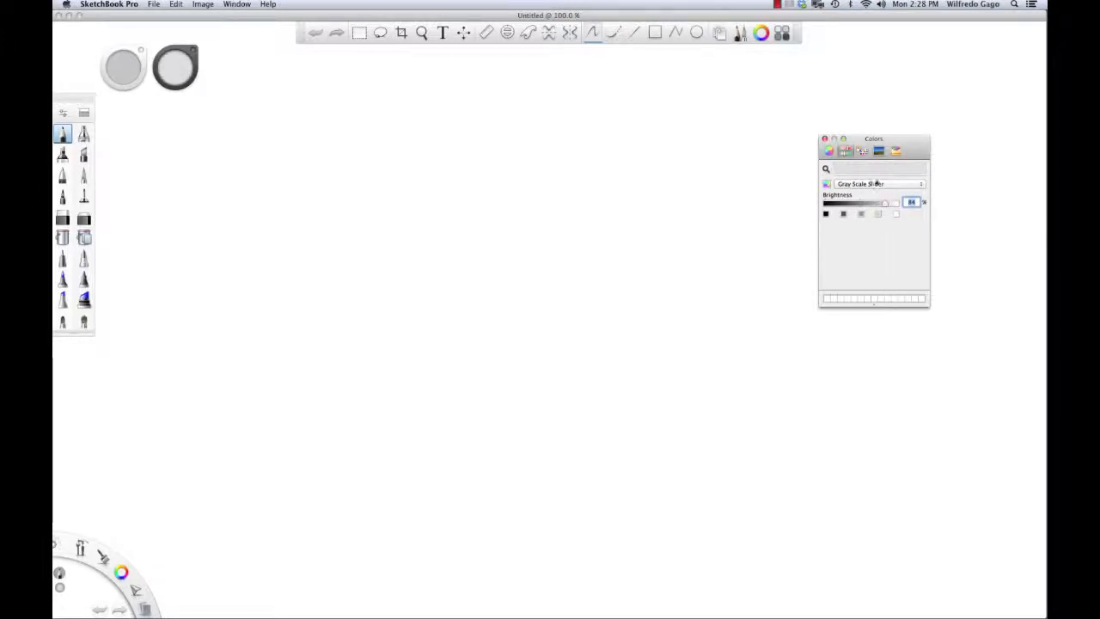
mouse_move(886, 203)
left_mouse_down()
mouse_move(841, 203)
mouse_move(881, 203)
left_mouse_up()
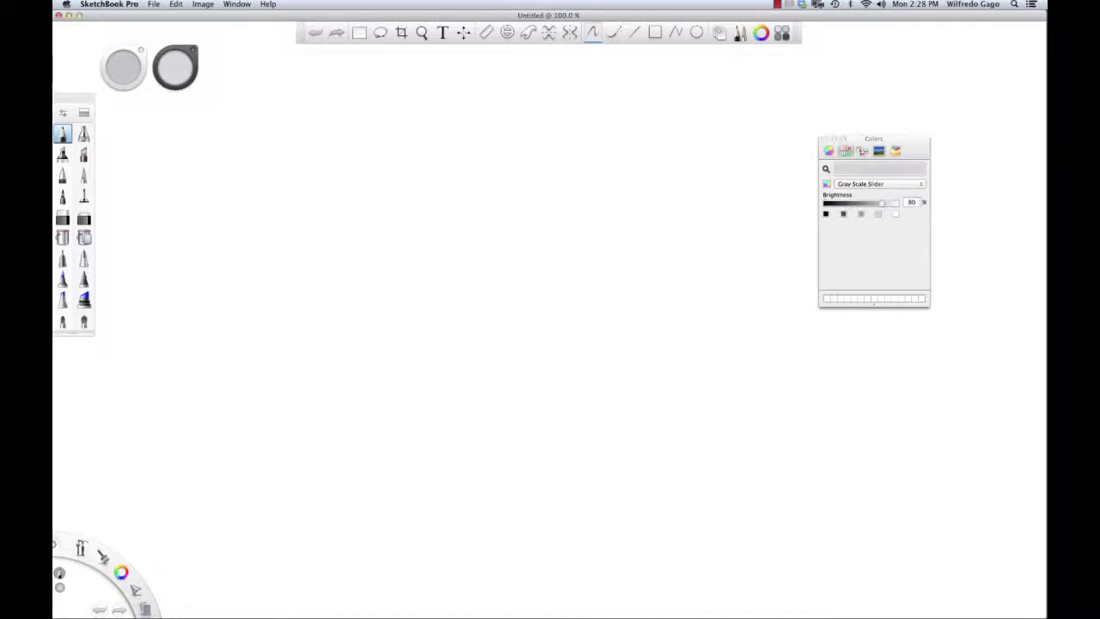
left_click_drag(881, 204, 861, 208)
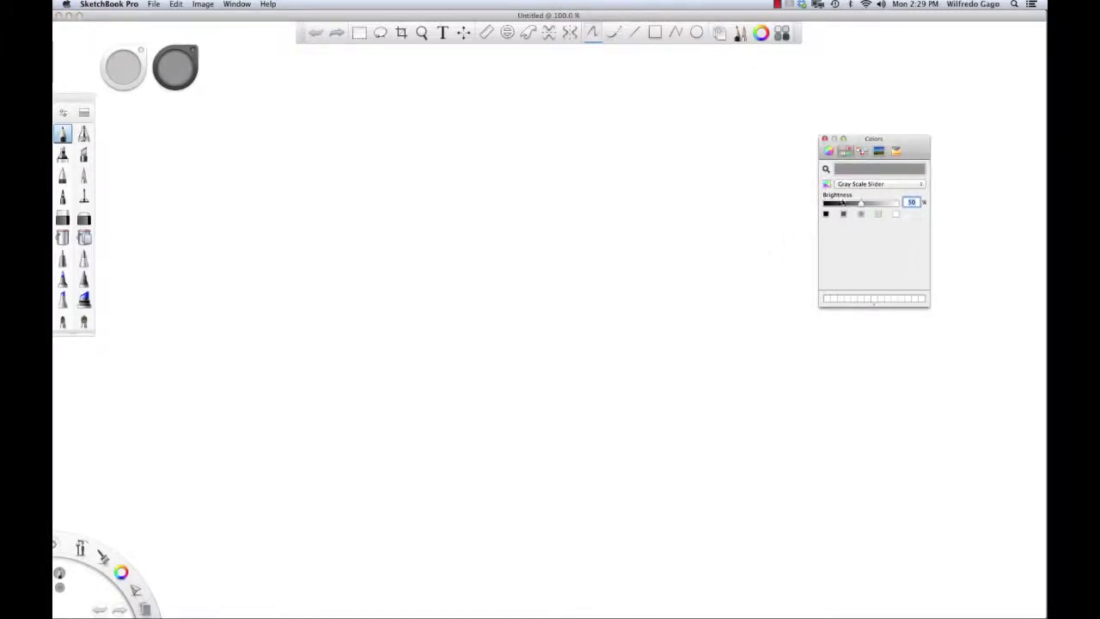
Step: Save black at 0% brightness and a dark gray at 10% brightness in the first two swatch slots
left_click_drag(860, 203, 824, 203)
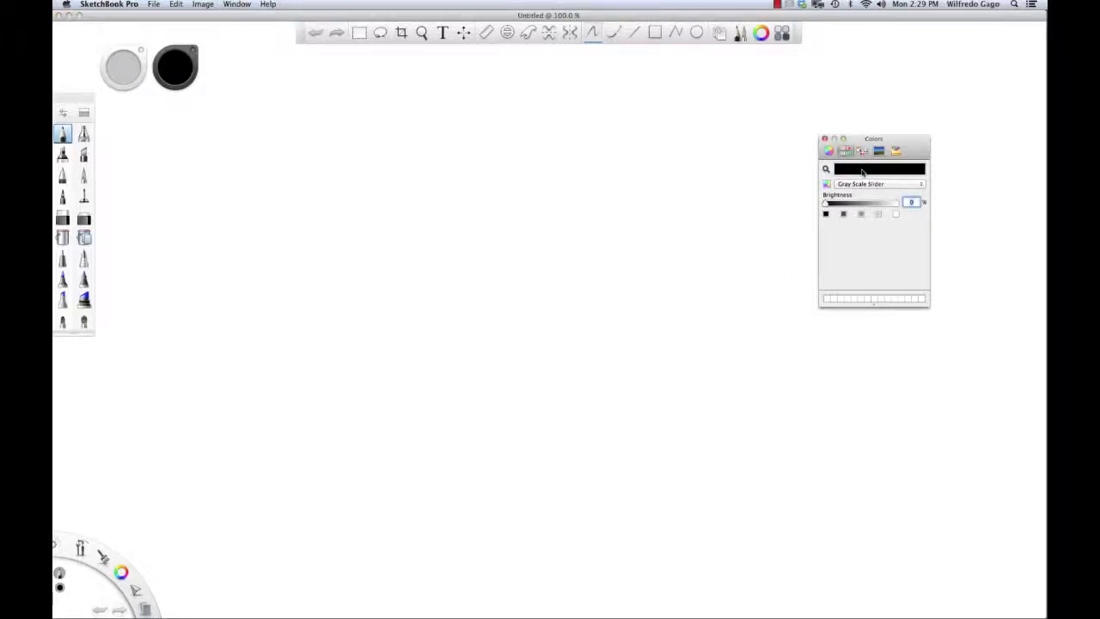
left_click_drag(860, 172, 826, 299)
type("10")
key("Return")
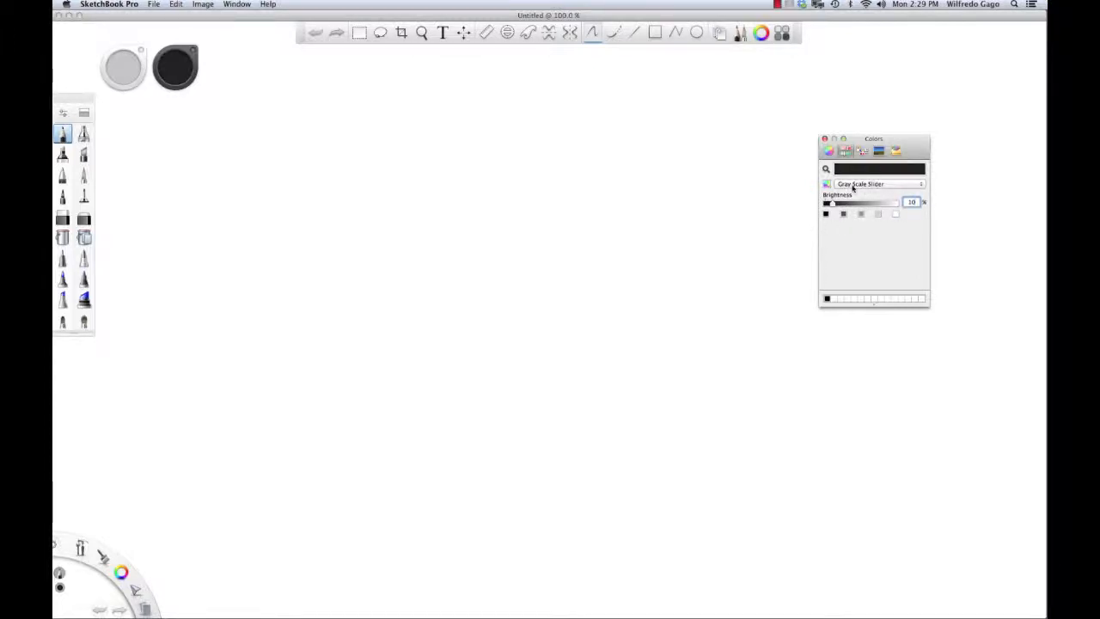
left_click_drag(833, 228, 832, 299)
Step: Save grays of 20% and 30% brightness in the third and fourth swatch slots
type("20")
key("Return")
left_click_drag(864, 171, 840, 299)
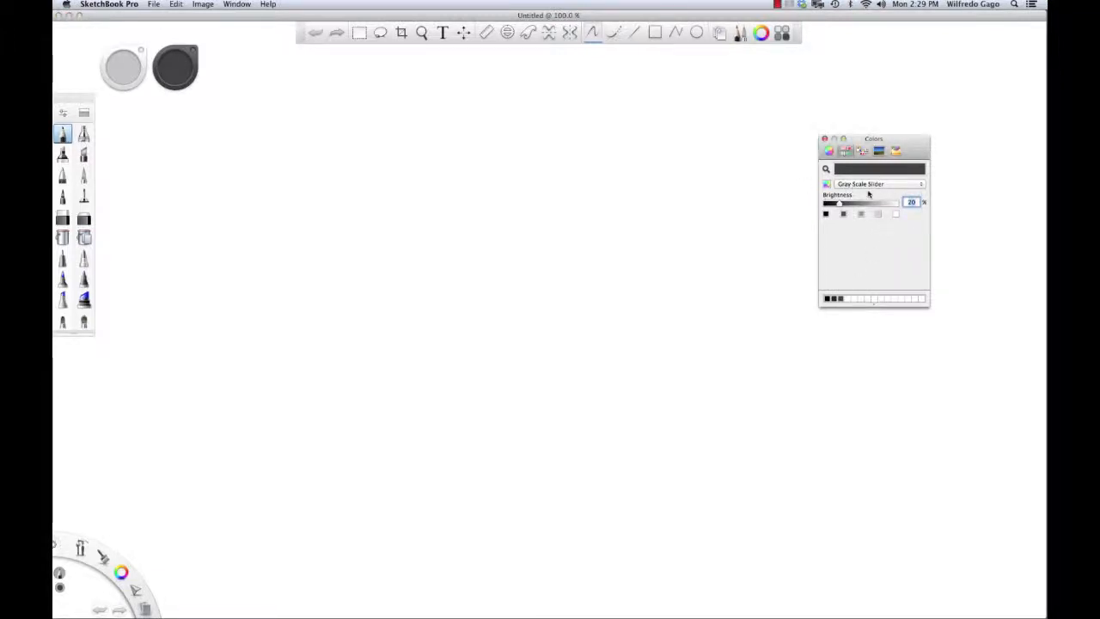
type("30")
key("Return")
left_click_drag(863, 171, 848, 299)
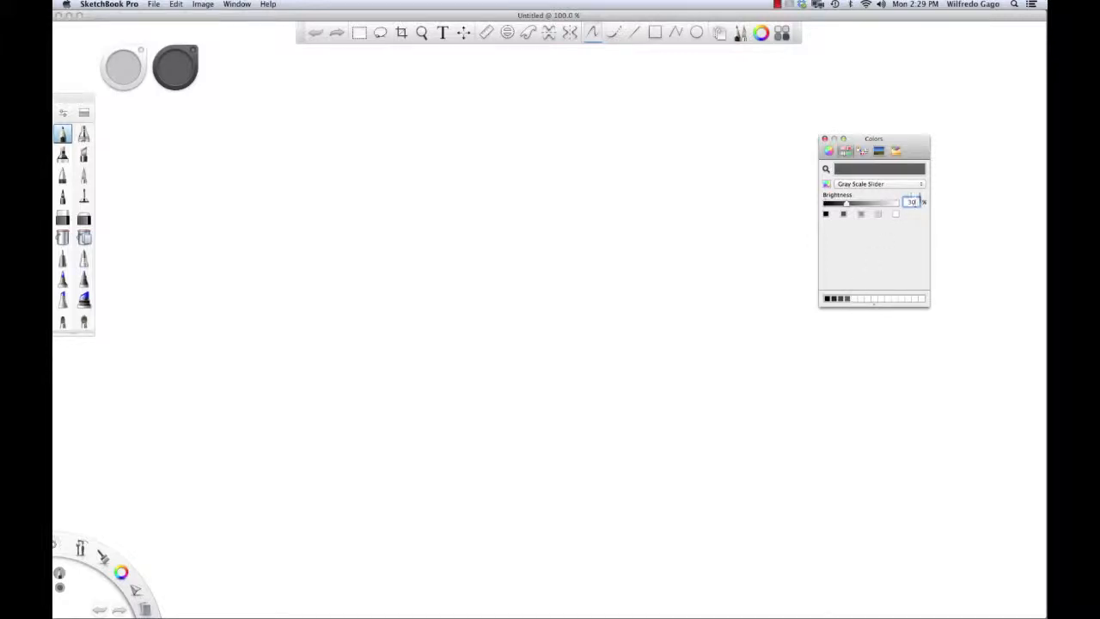
Step: Save grays of 40% and 50% brightness in the fifth and sixth swatch slots
key("Return")
left_click_drag(898, 169, 856, 298)
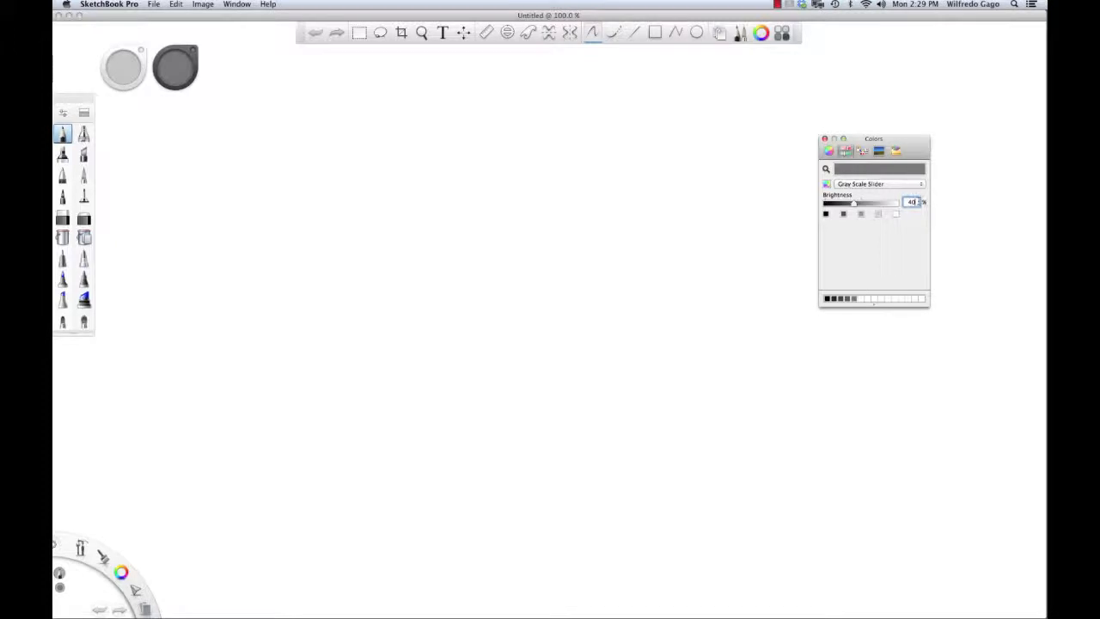
type("50")
key("Return")
left_click_drag(889, 172, 860, 300)
Step: Save grays of 60% and 70% brightness in the seventh and eighth swatch slots
double_click(911, 201)
type("60")
key("Return")
left_click_drag(885, 172, 869, 298)
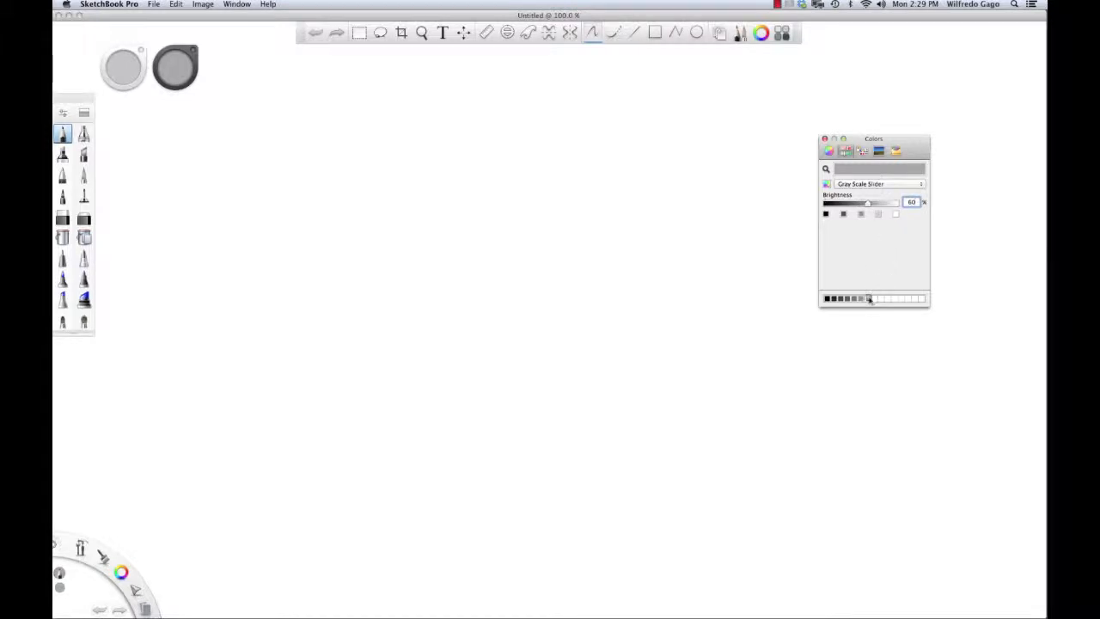
double_click(911, 201)
type("70")
key("Return")
left_click_drag(897, 177, 873, 298)
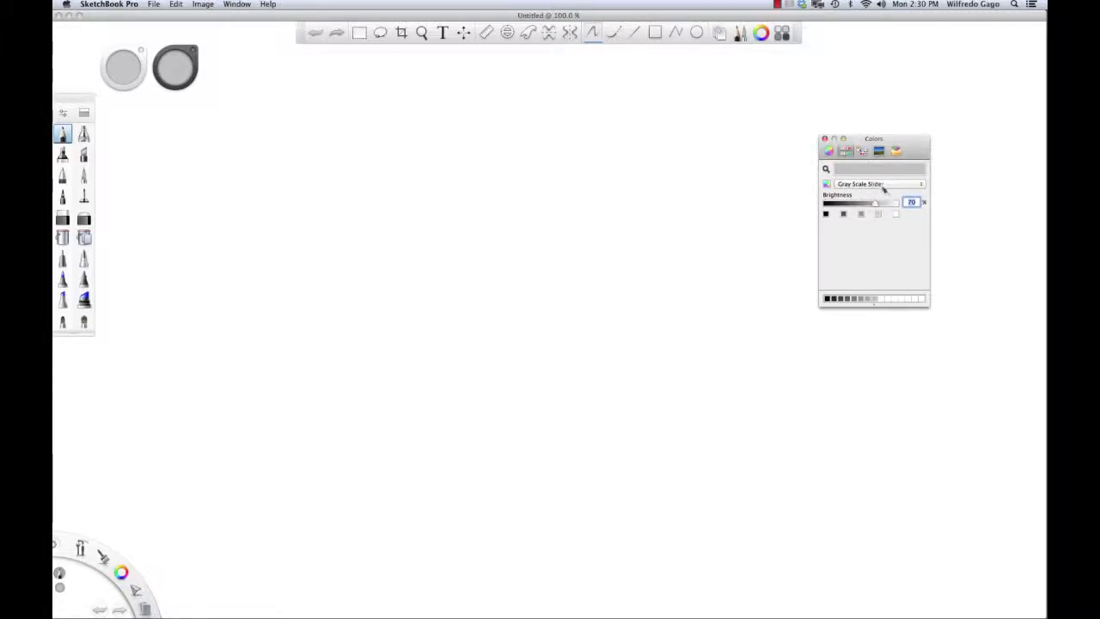
Step: Save grays of 80% and 90% brightness in the next swatch slots and set the brightness to 100%
type("80")
left_click_drag(900, 169, 882, 299)
type("90")
key("Return")
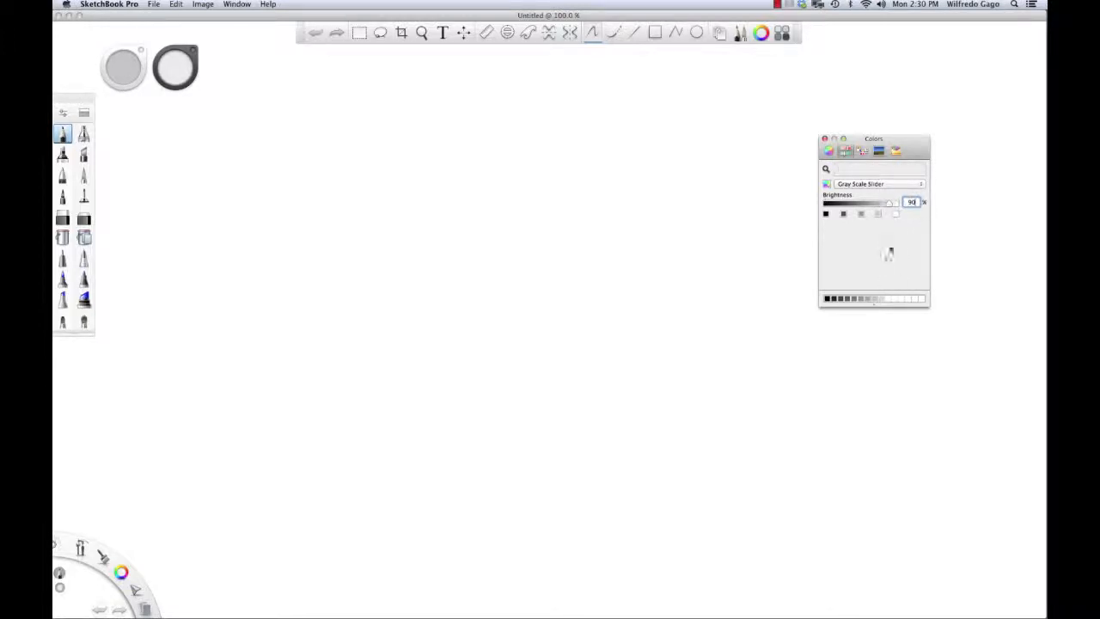
left_click_drag(889, 253, 901, 300)
type("100")
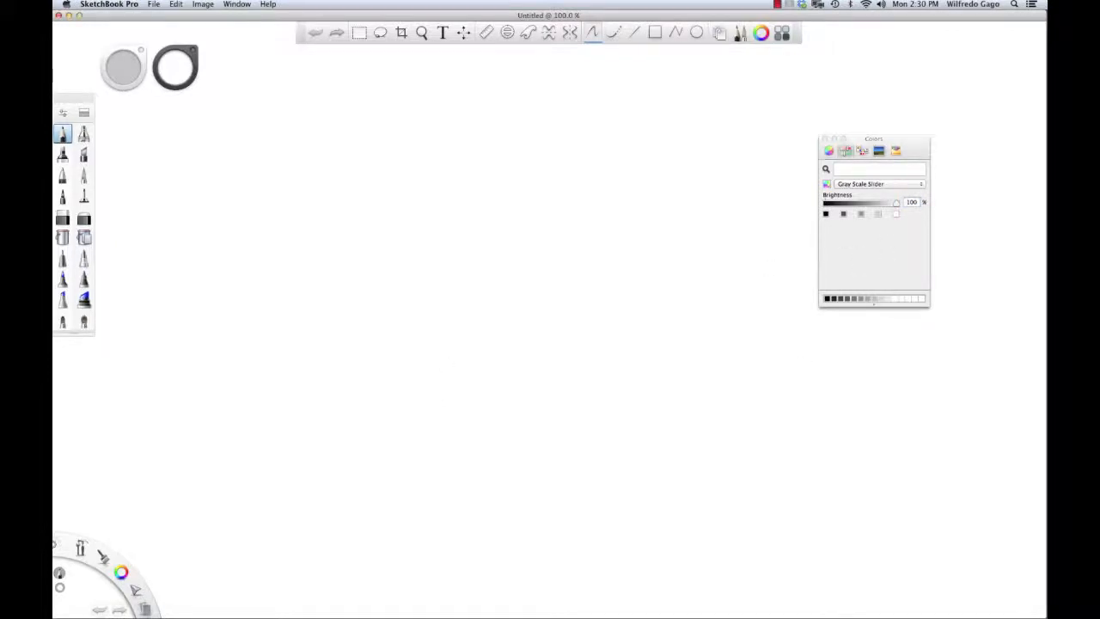
Step: With the chisel-tip brush, paint a filled black square in the upper canvas and a 10% gray square beside it
left_click(84, 156)
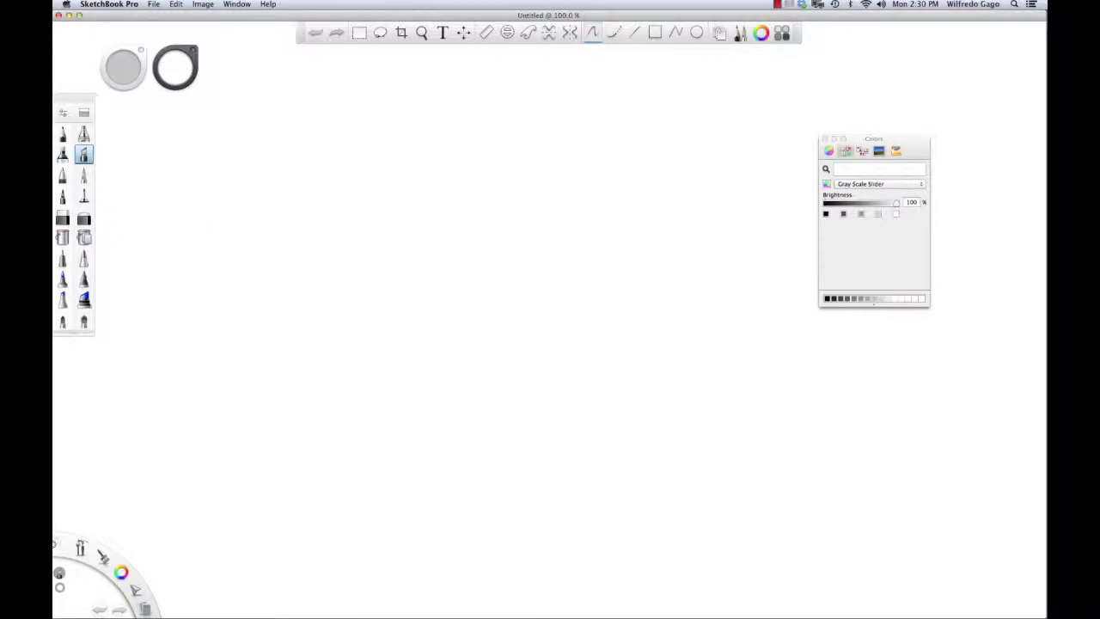
left_click(827, 298)
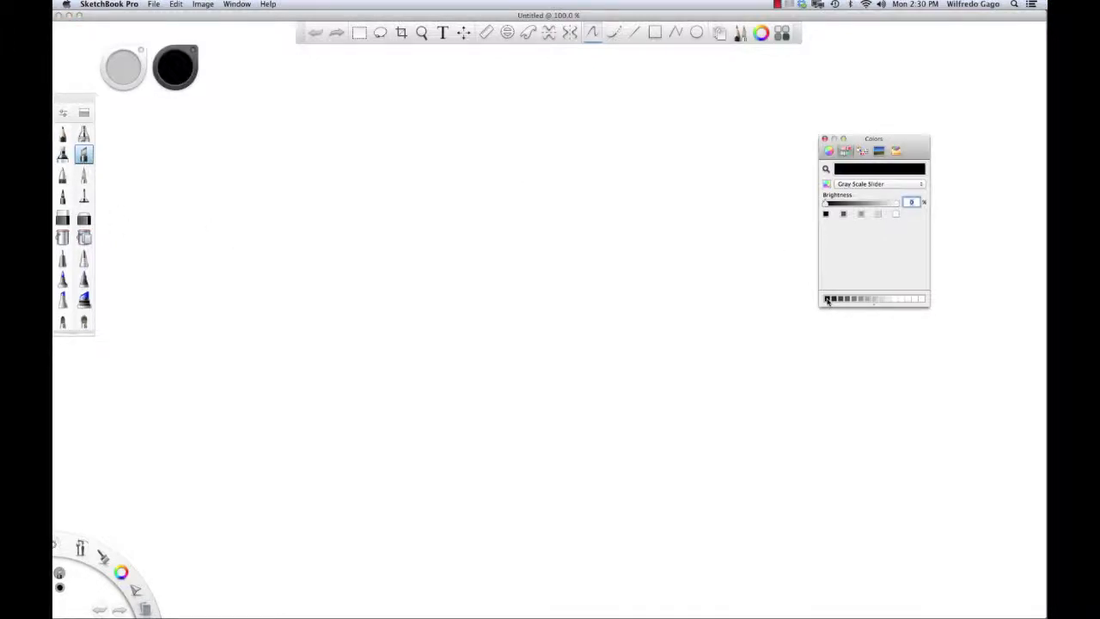
mouse_move(342, 192)
left_mouse_down()
mouse_move(341, 155)
mouse_move(383, 155)
mouse_move(383, 186)
mouse_move(342, 191)
left_mouse_up()
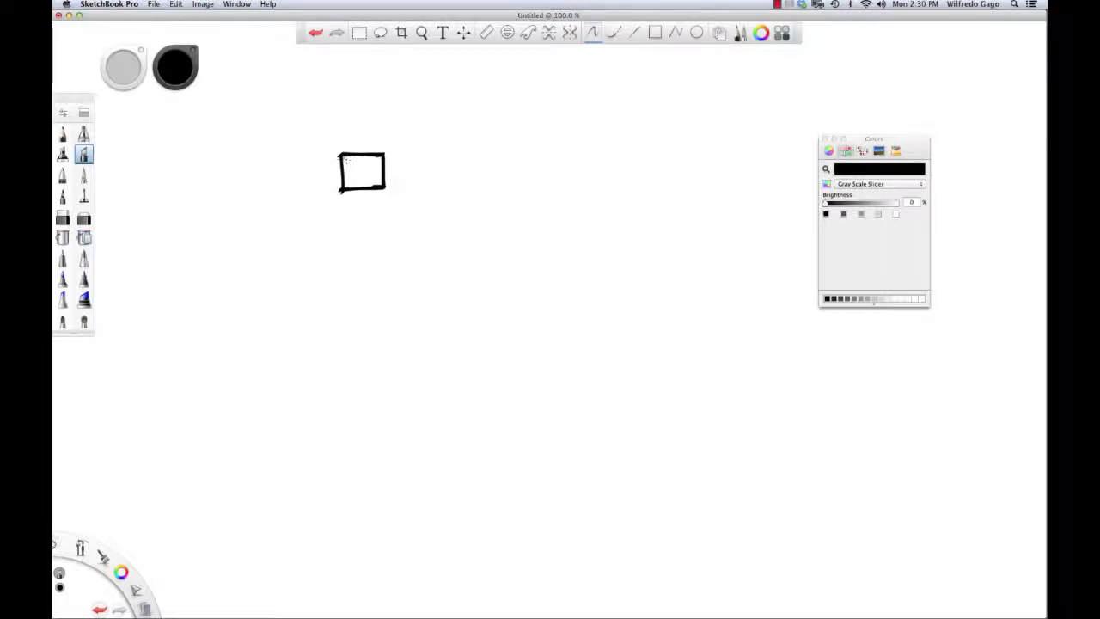
mouse_move(344, 159)
left_mouse_down()
mouse_move(375, 160)
mouse_move(381, 171)
mouse_move(371, 181)
mouse_move(356, 164)
mouse_move(365, 180)
mouse_move(350, 182)
mouse_move(375, 178)
mouse_move(358, 183)
mouse_move(381, 191)
mouse_move(359, 194)
mouse_move(386, 193)
mouse_move(393, 153)
mouse_move(386, 195)
mouse_move(425, 189)
mouse_move(424, 159)
mouse_move(427, 185)
mouse_move(428, 164)
mouse_move(395, 184)
mouse_move(431, 176)
mouse_move(395, 176)
mouse_move(421, 158)
left_mouse_up()
left_click(842, 298)
left_click(839, 298)
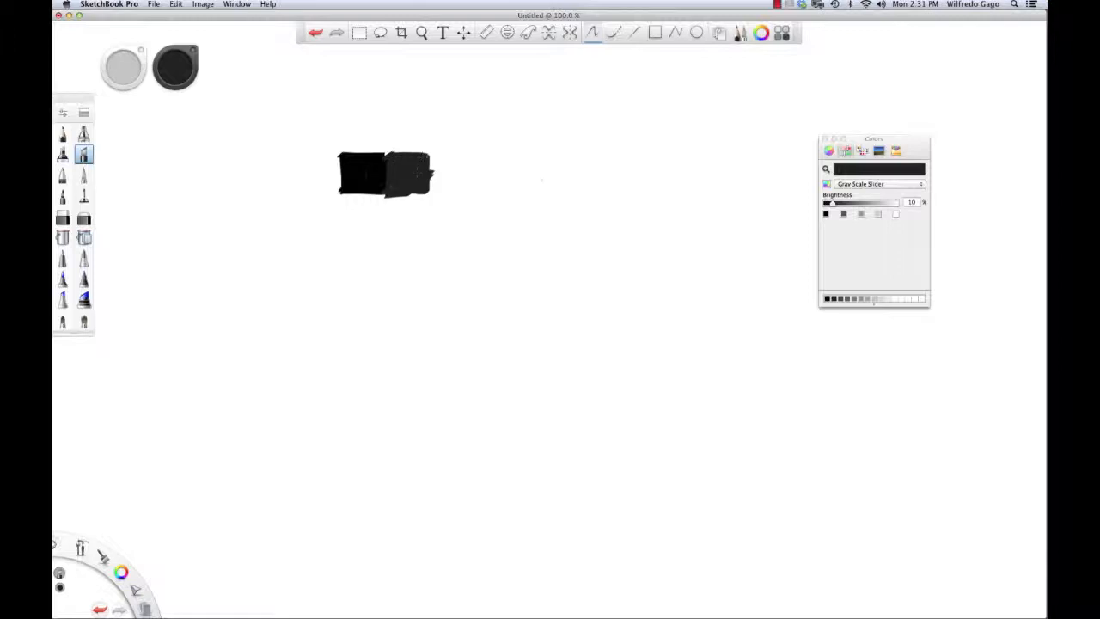
Step: Paint a filled square to the right of the 10% square using the saved 20% gray
left_click(836, 298)
left_click(841, 299)
mouse_move(429, 155)
left_mouse_down()
mouse_move(437, 190)
mouse_move(464, 191)
left_mouse_up()
left_click(923, 217)
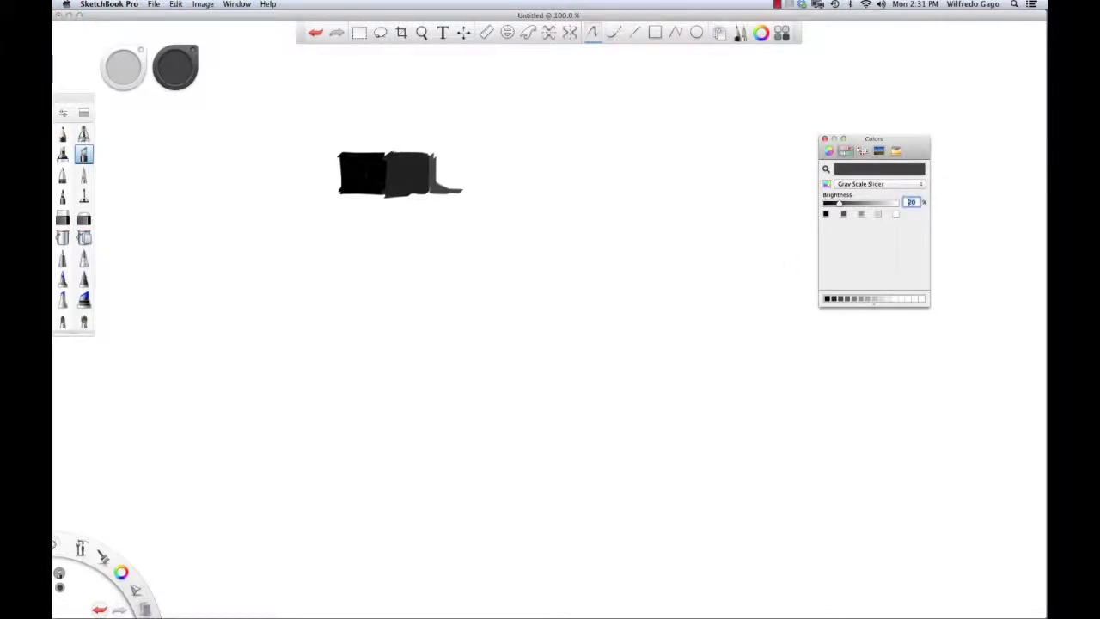
mouse_move(437, 158)
left_mouse_down()
mouse_move(471, 153)
mouse_move(468, 191)
mouse_move(471, 157)
mouse_move(459, 171)
mouse_move(445, 158)
mouse_move(464, 172)
mouse_move(439, 177)
mouse_move(459, 189)
mouse_move(434, 190)
mouse_move(463, 189)
left_mouse_up()
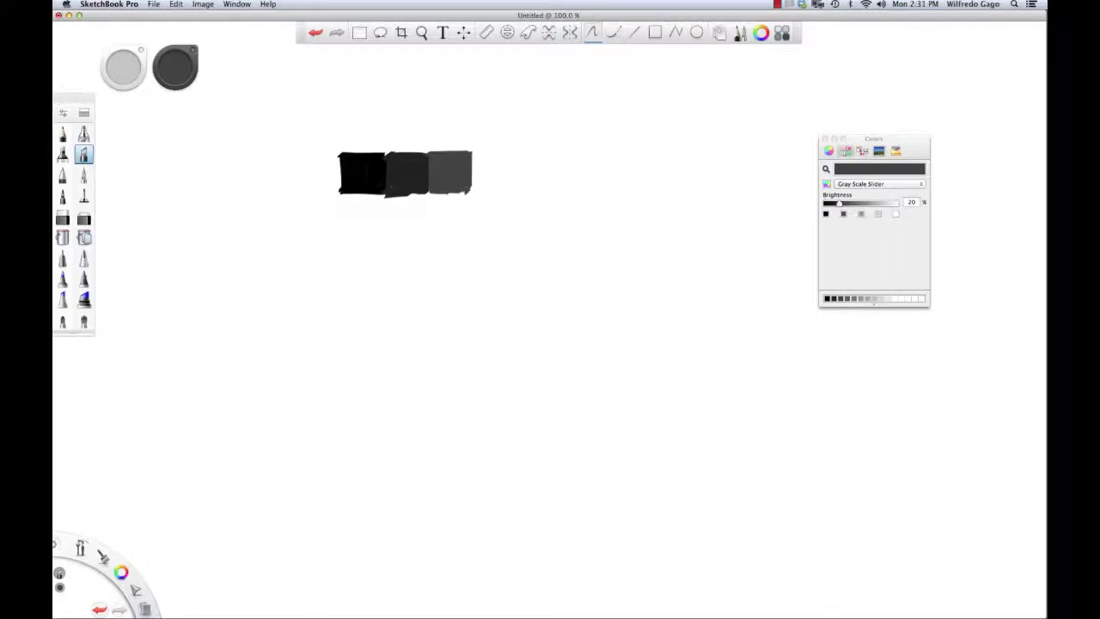
Step: Continue the value scale to the right with filled squares in the saved 30% and 40% grays
left_click(849, 299)
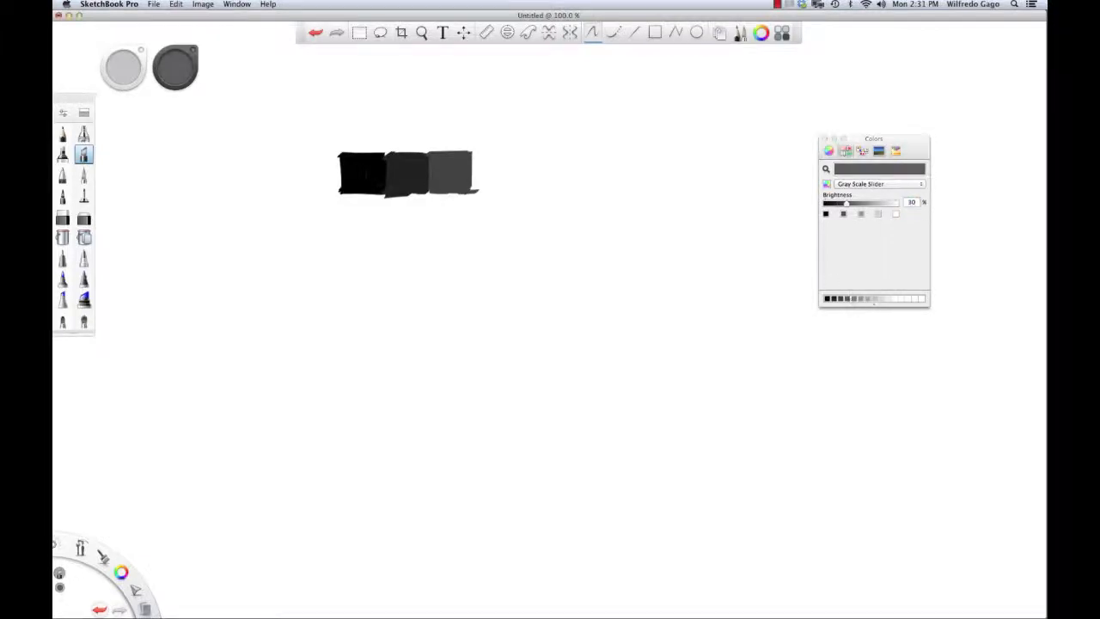
mouse_move(476, 154)
left_mouse_down()
mouse_move(474, 190)
mouse_move(511, 189)
mouse_move(509, 164)
mouse_move(499, 158)
mouse_move(479, 184)
mouse_move(471, 167)
mouse_move(511, 156)
mouse_move(477, 152)
mouse_move(500, 185)
mouse_move(498, 159)
mouse_move(488, 182)
mouse_move(482, 158)
left_mouse_up()
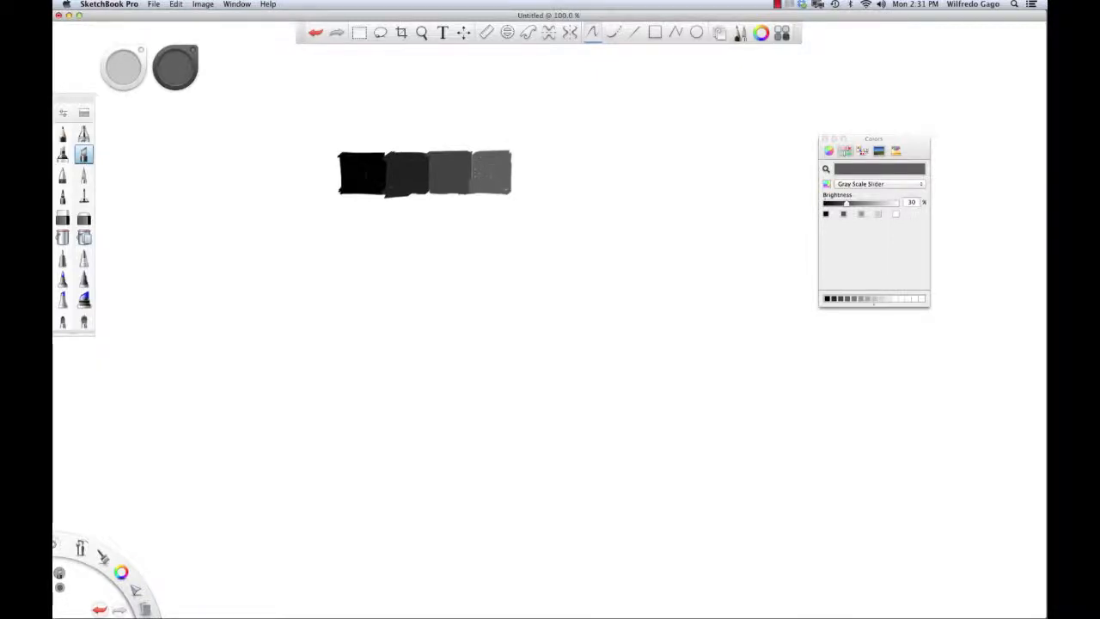
left_click(859, 214)
left_click(855, 299)
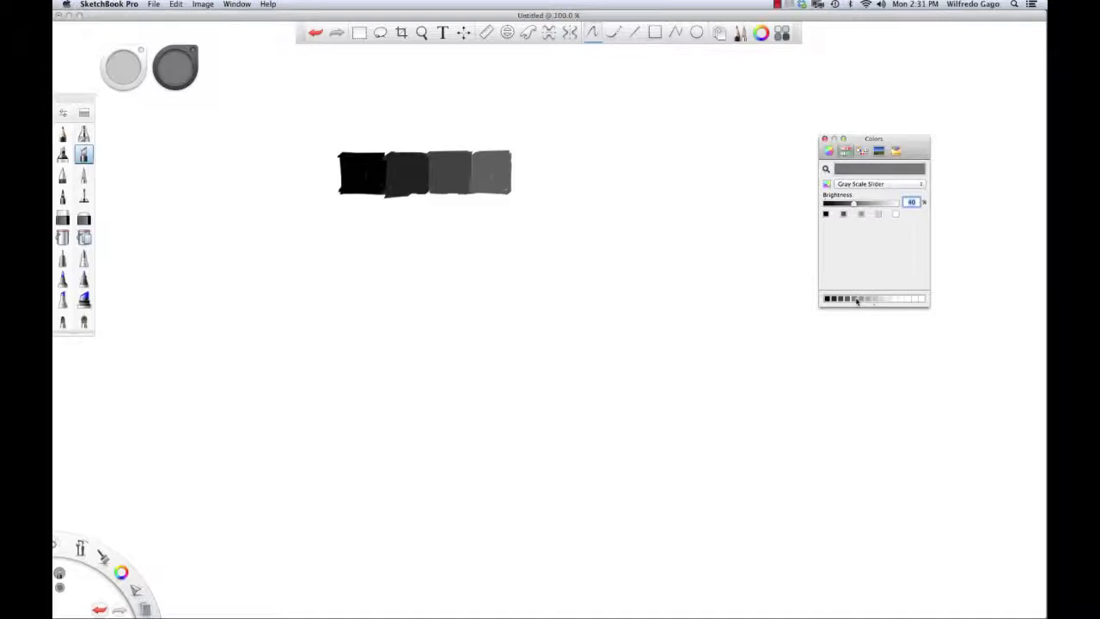
mouse_move(516, 157)
left_mouse_down()
mouse_move(512, 189)
mouse_move(550, 191)
mouse_move(548, 158)
mouse_move(531, 185)
mouse_move(524, 179)
mouse_move(541, 181)
mouse_move(531, 154)
mouse_move(554, 155)
mouse_move(553, 192)
left_mouse_up()
Step: Paint the sixth filled square of the value scale, beside the 40% square, using the saved 50% gray
left_click(846, 270)
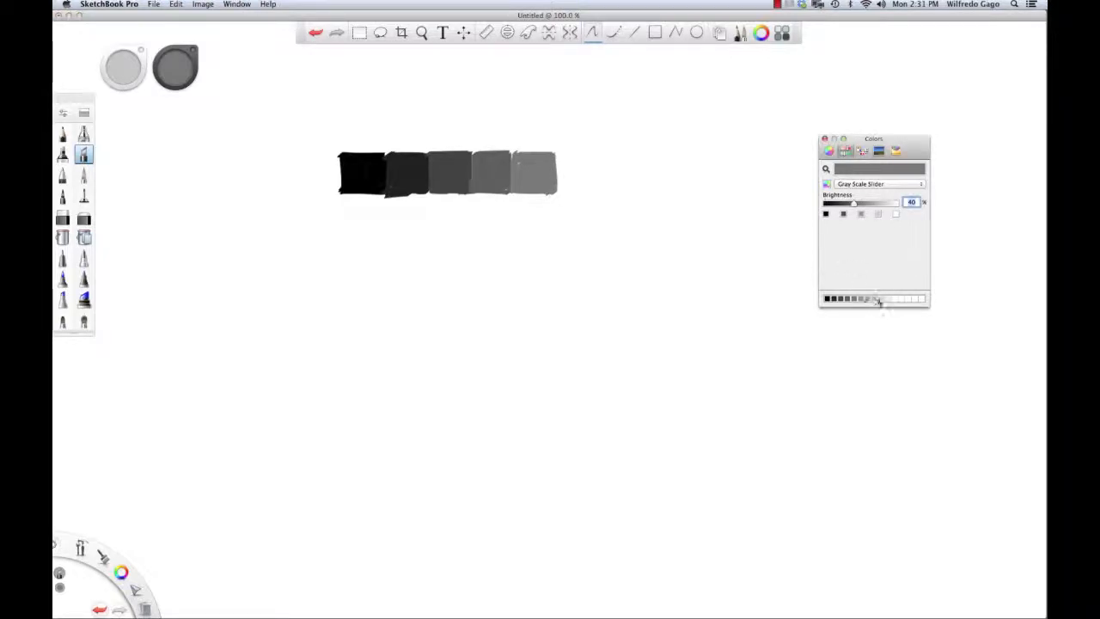
left_click(869, 299)
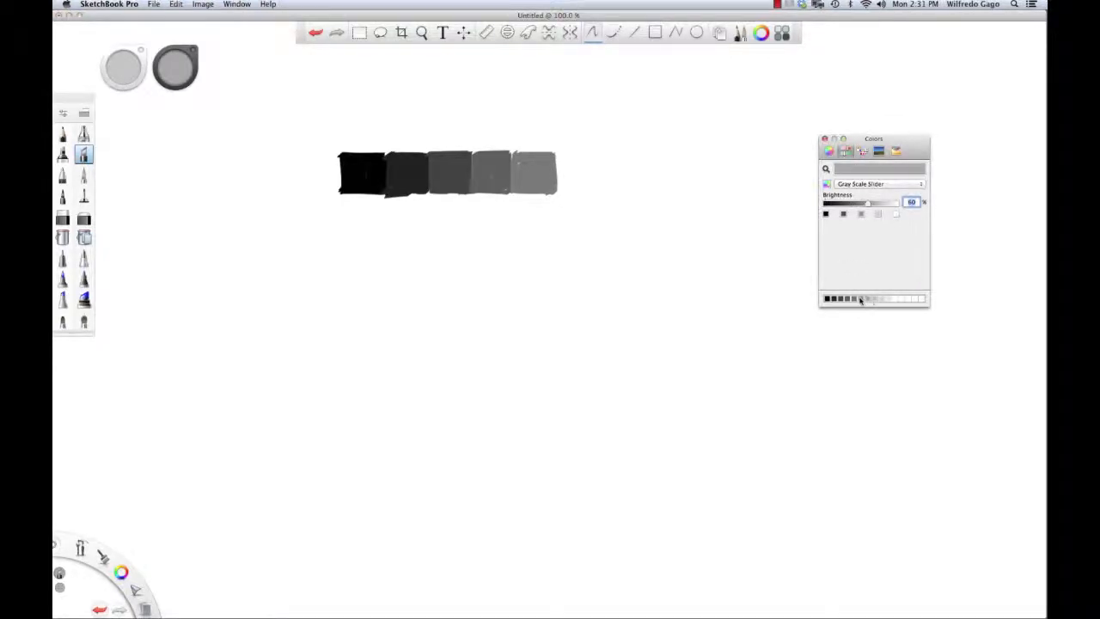
left_click(860, 300)
mouse_move(557, 151)
left_mouse_down()
mouse_move(559, 188)
mouse_move(601, 191)
mouse_move(600, 153)
mouse_move(560, 153)
mouse_move(579, 172)
mouse_move(566, 160)
mouse_move(593, 166)
mouse_move(596, 187)
mouse_move(567, 177)
left_mouse_up()
key("bracketright")
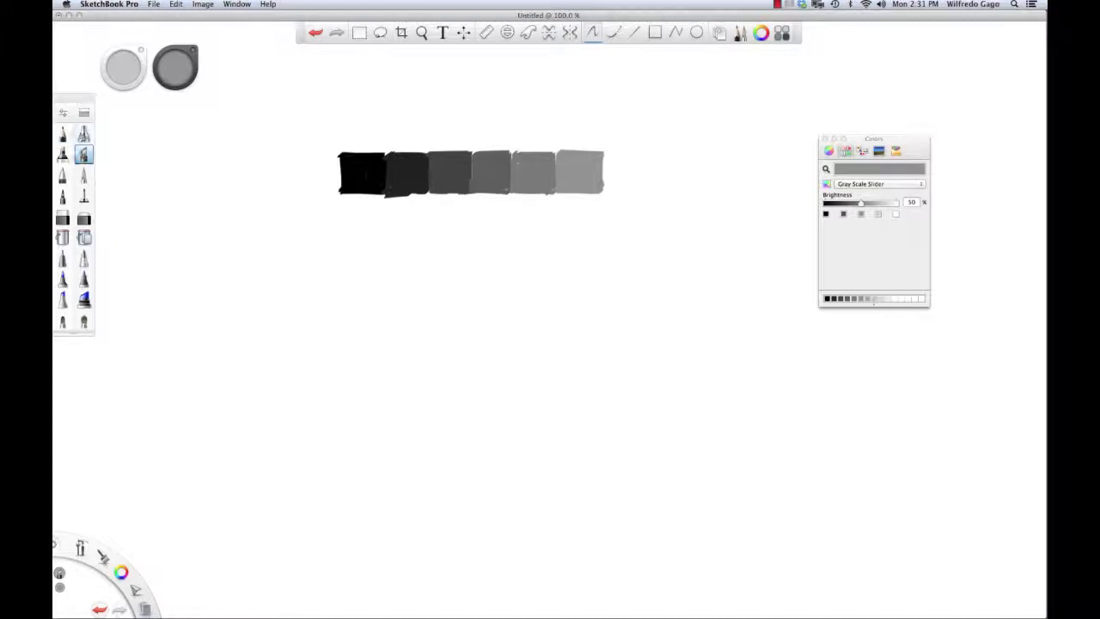
Step: Enlarge the Chisel Tip Pen to size 18.4 and paint a filled 60% gray square to the right of the 50% square
double_click(83, 154)
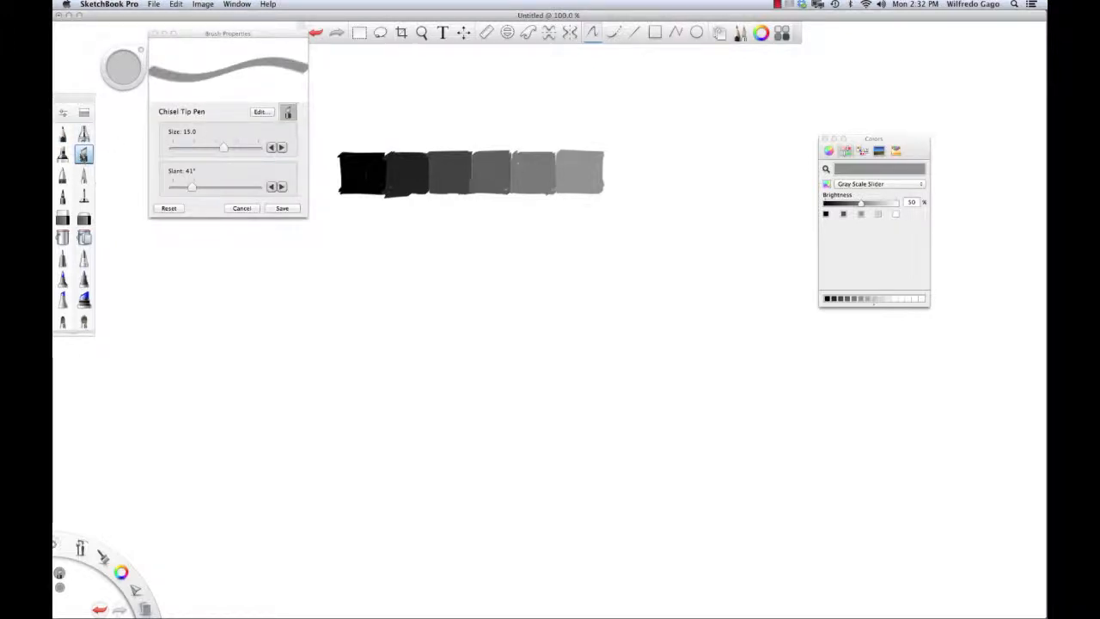
left_click_drag(222, 147, 238, 149)
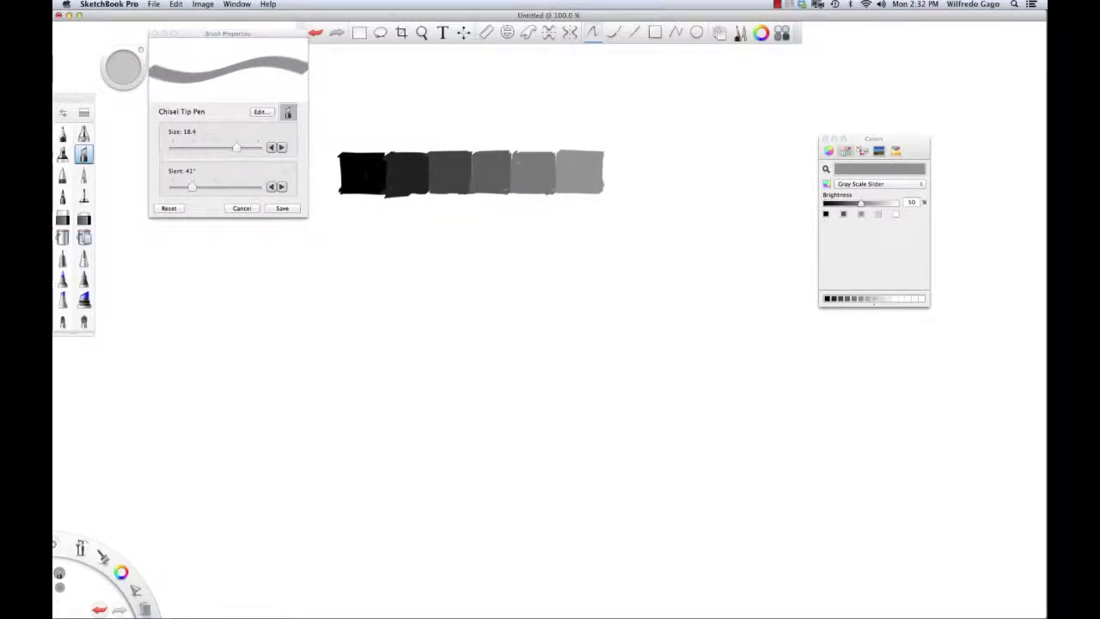
left_click(872, 299)
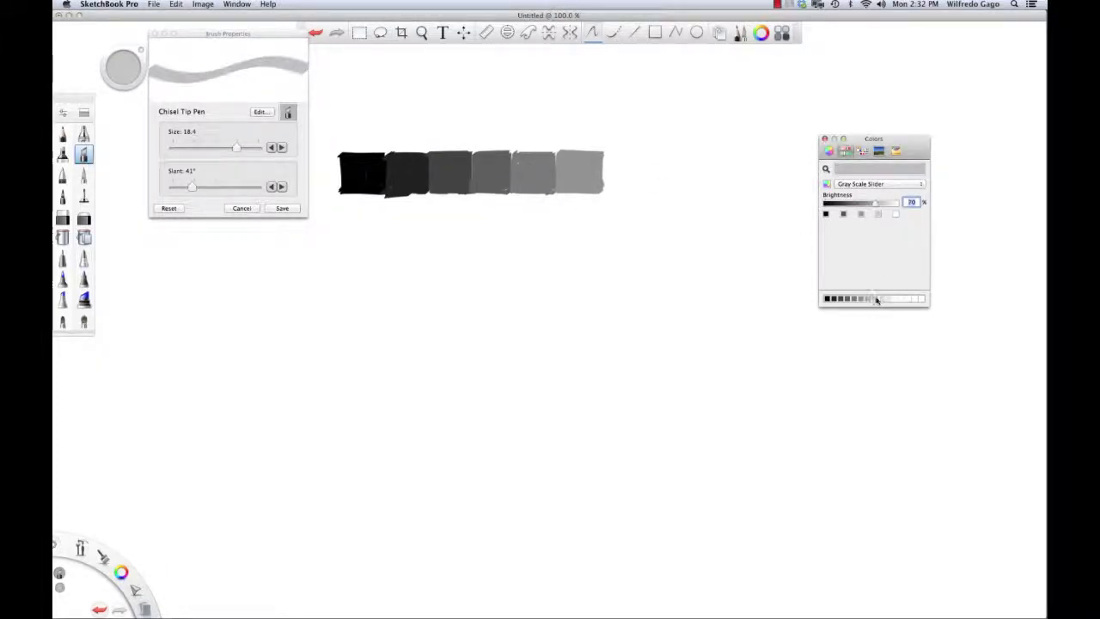
mouse_move(607, 157)
left_mouse_down()
mouse_move(610, 185)
mouse_move(611, 156)
mouse_move(646, 157)
mouse_move(647, 180)
mouse_move(608, 183)
mouse_move(648, 184)
mouse_move(633, 166)
mouse_move(618, 172)
left_mouse_up()
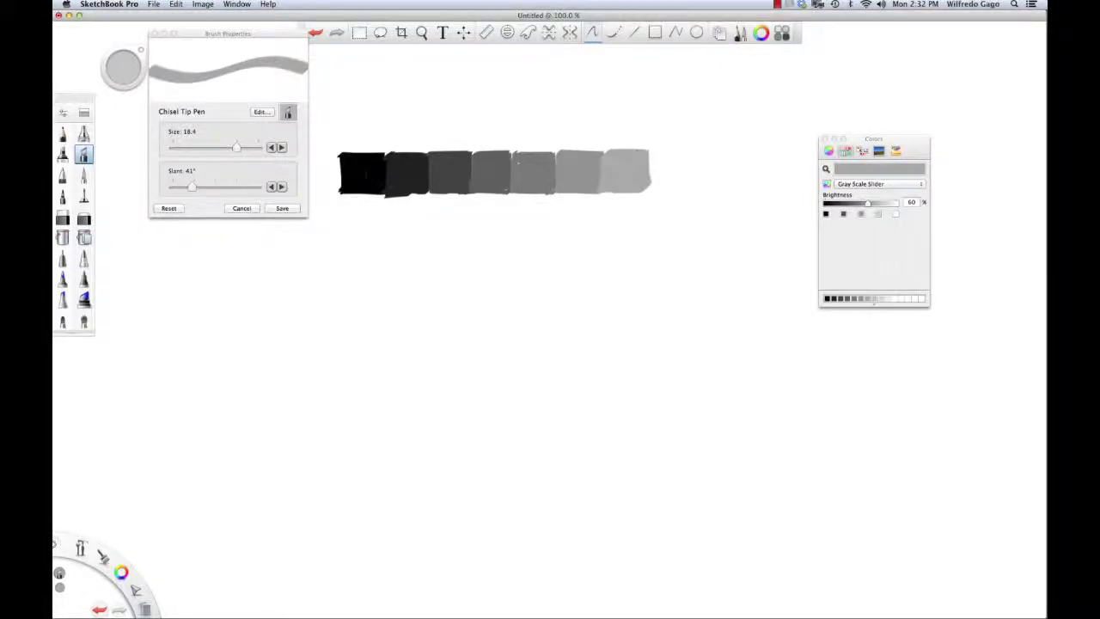
Step: Continue the value scale with a filled 70% gray square beside the 60% square
left_click(874, 299)
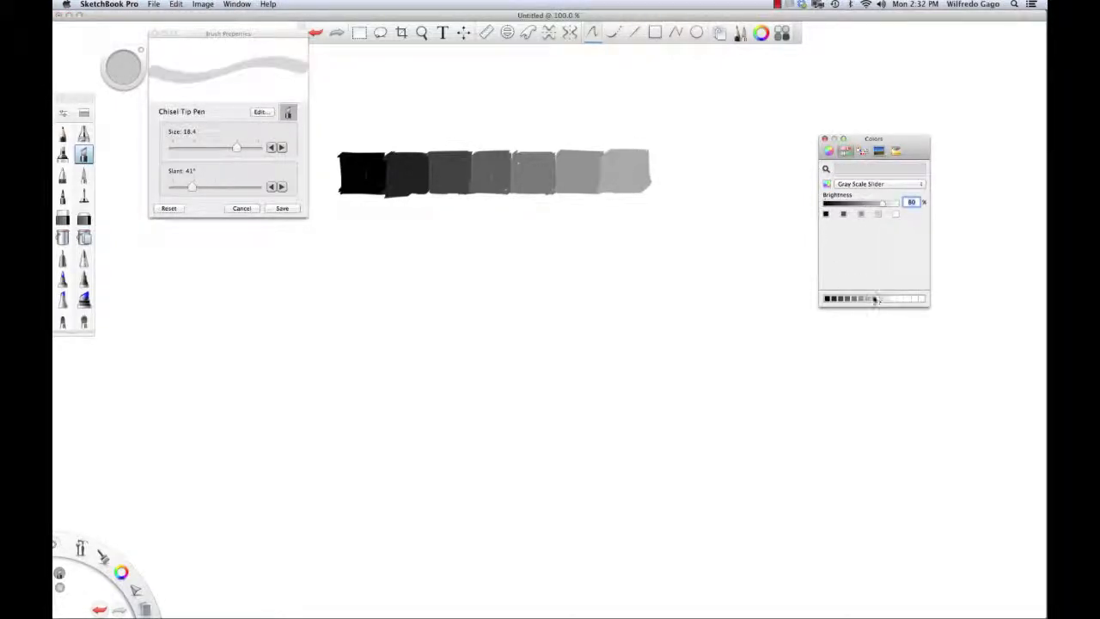
left_click(875, 299)
mouse_move(651, 154)
left_mouse_down()
mouse_move(653, 189)
mouse_move(681, 186)
mouse_move(690, 155)
mouse_move(675, 177)
mouse_move(658, 160)
mouse_move(686, 155)
left_mouse_up()
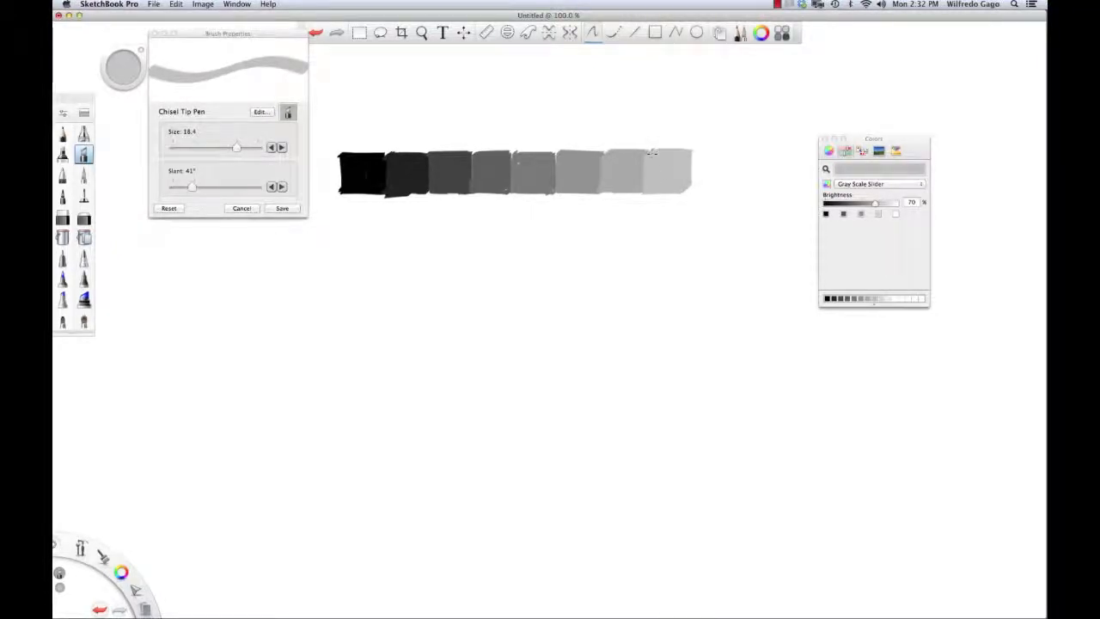
left_click(849, 297)
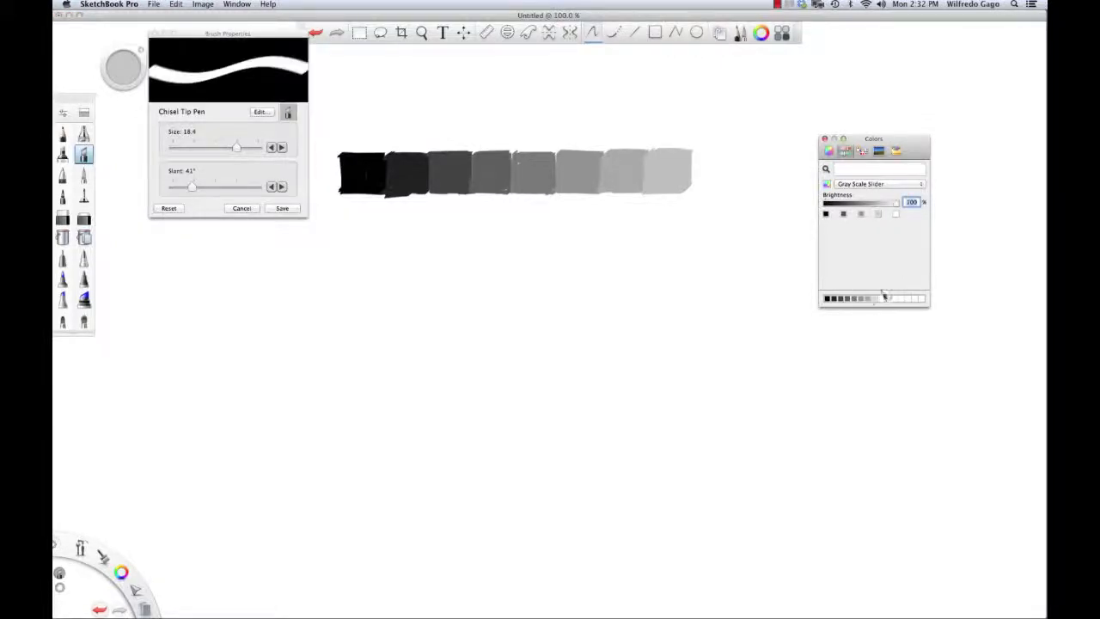
left_click(875, 299)
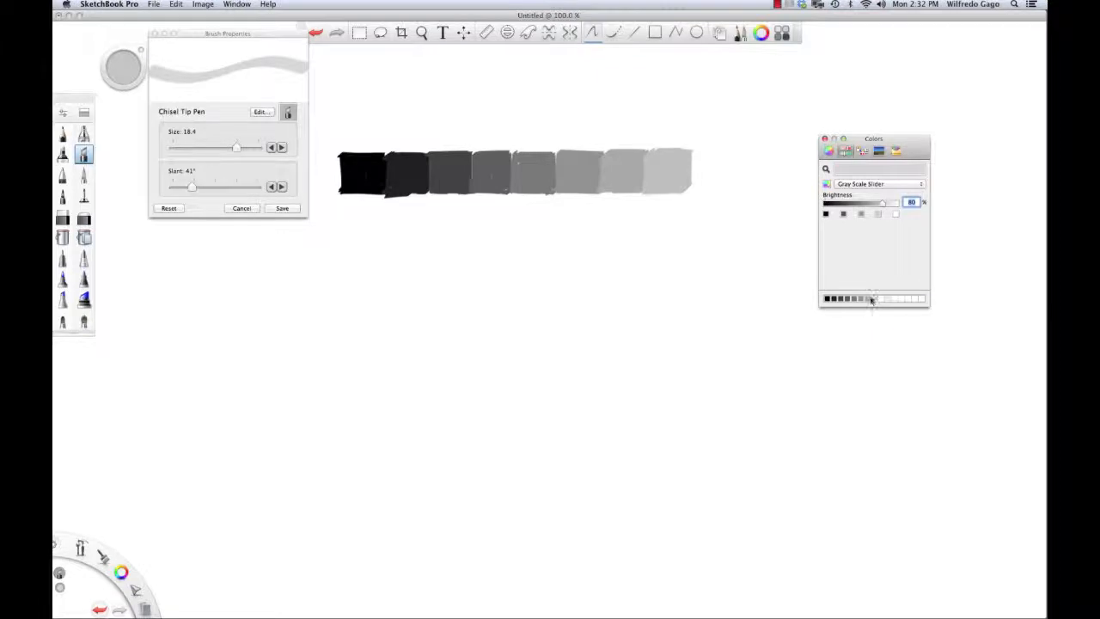
left_click_drag(696, 191, 697, 157)
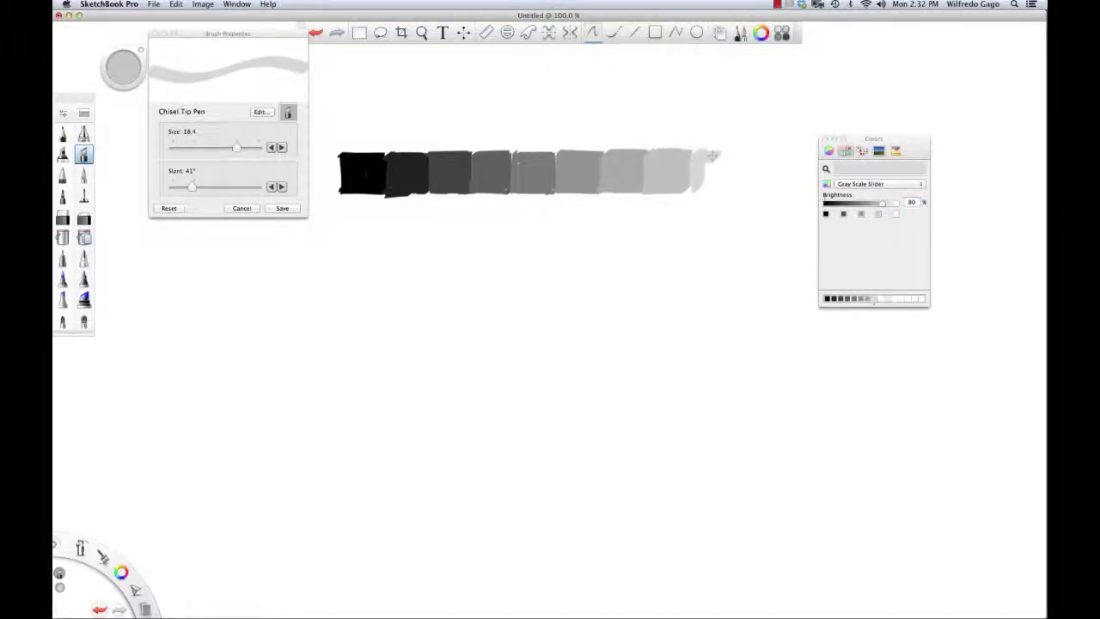
key("super+z")
Step: Check the saved lighter grays and correct their swatches so that 70% and 80% brightness each have their own in sequence
left_click(905, 231)
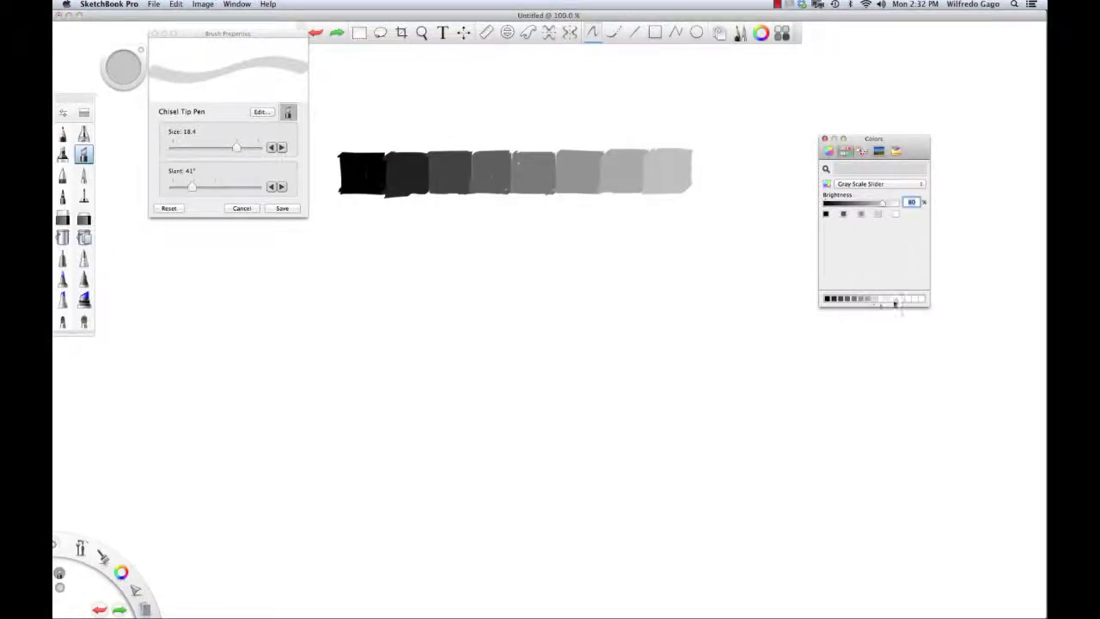
left_click(869, 299)
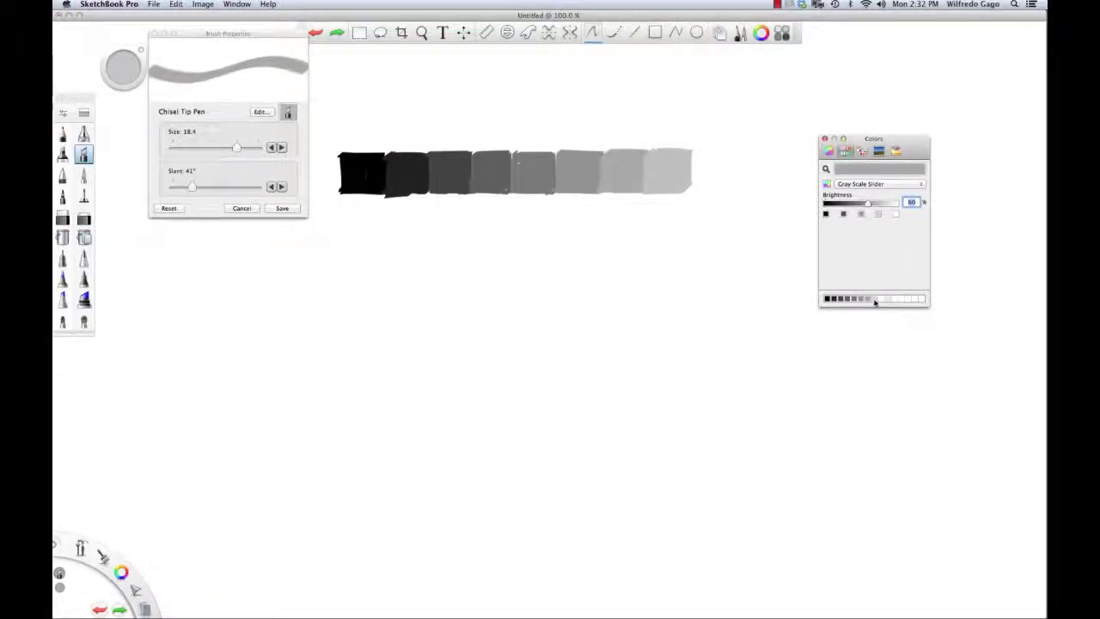
left_click(875, 299)
left_click(869, 299)
left_click(874, 299)
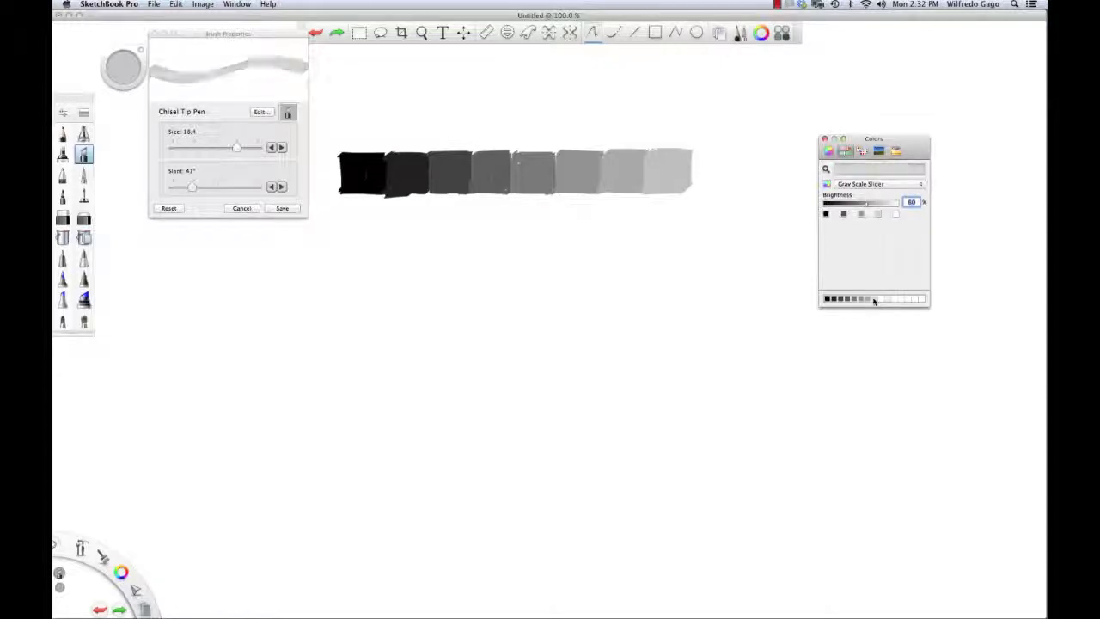
left_click(870, 299)
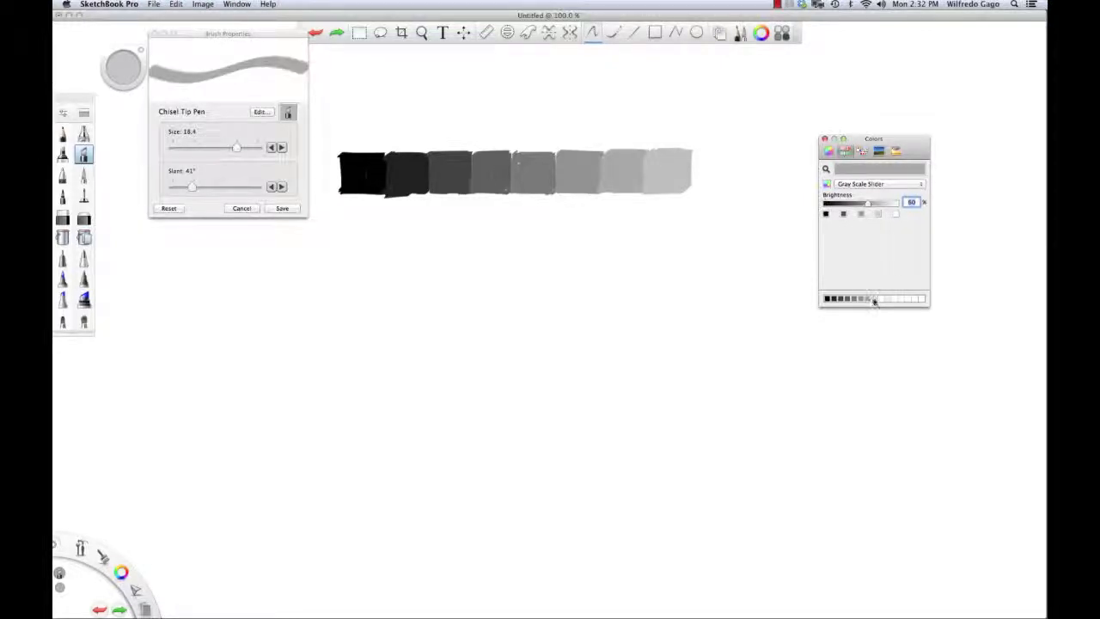
left_click(875, 299)
left_click(880, 299)
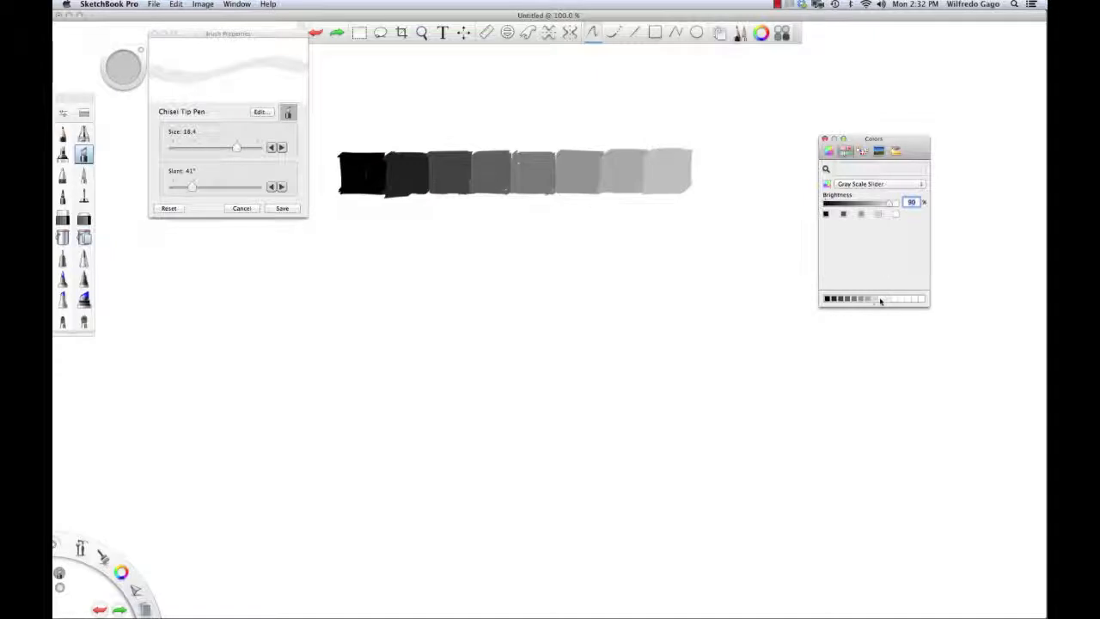
left_click(876, 299)
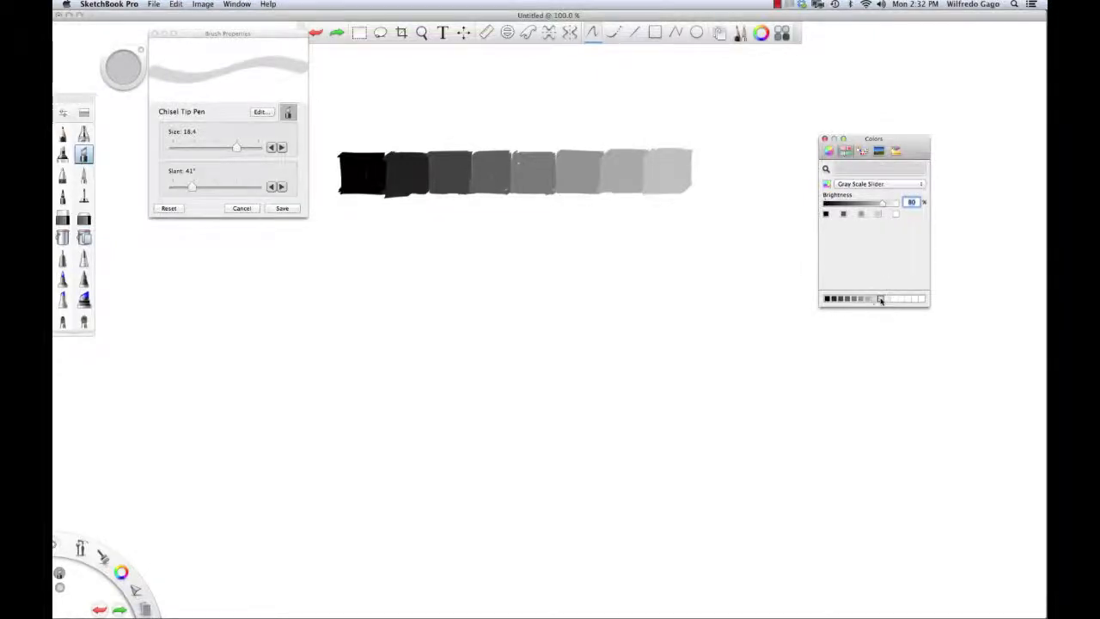
type("7")
key("Return")
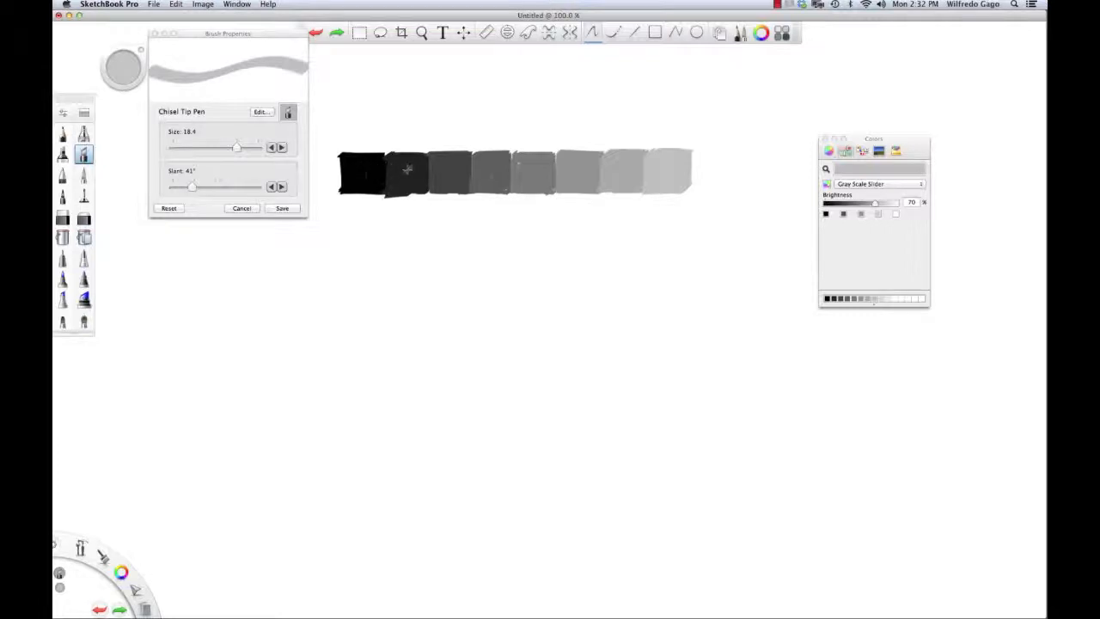
Step: Extend the value scale to the right with filled squares in the saved 80% and 90% grays
left_click(537, 176)
left_click(880, 299)
mouse_move(697, 153)
left_mouse_down()
mouse_move(695, 188)
mouse_move(724, 152)
mouse_move(701, 187)
mouse_move(723, 172)
mouse_move(731, 183)
mouse_move(741, 150)
mouse_move(730, 189)
left_mouse_up()
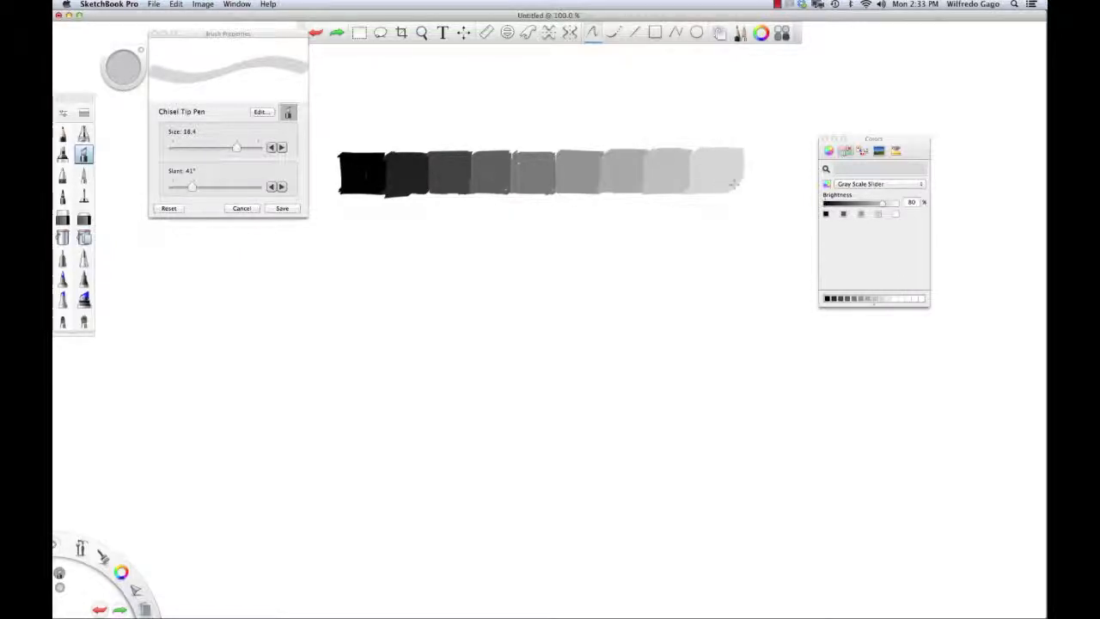
left_click(899, 293)
left_click(890, 299)
mouse_move(741, 153)
left_mouse_down()
mouse_move(739, 185)
mouse_move(774, 189)
mouse_move(750, 157)
mouse_move(784, 172)
mouse_move(777, 164)
left_mouse_up()
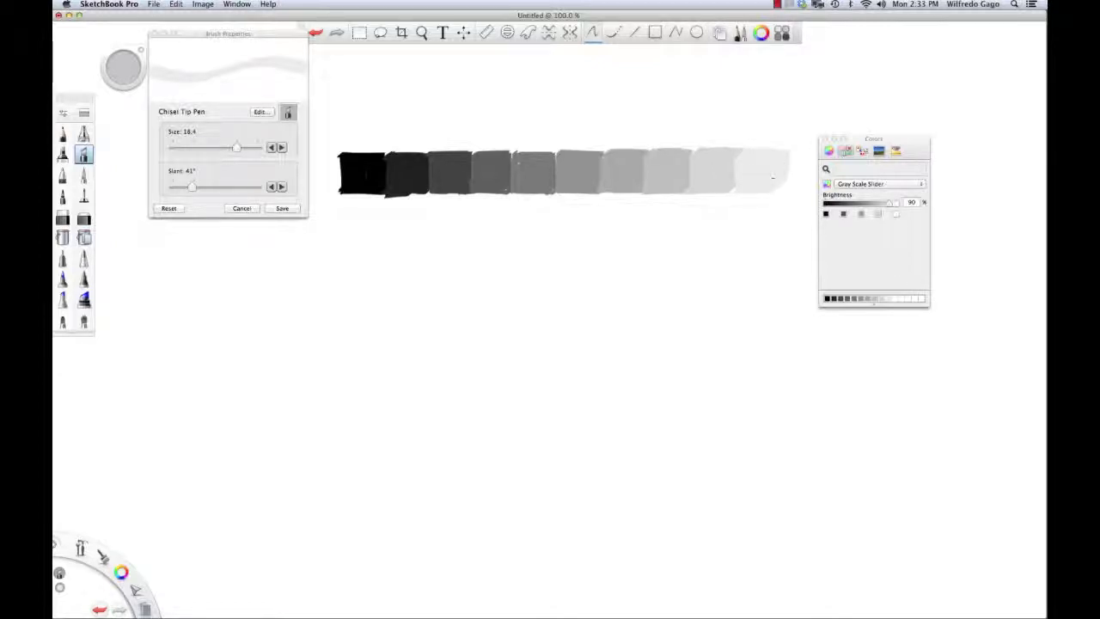
Step: Move the Colors window clear of the scale and, with the brush reduced to size 5.4, outline an unfilled white square after the 90% square
left_click_drag(873, 138, 964, 250)
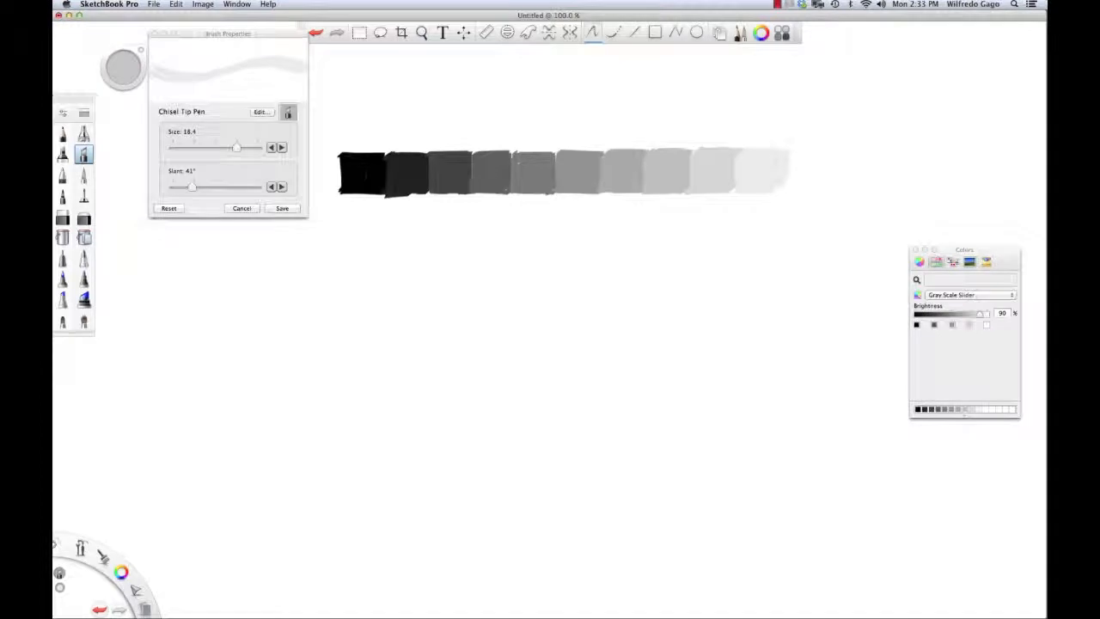
key("bracketleft")
key("bracketleft")
key("bracketleft")
key("bracketleft")
key("bracketleft")
key("bracketleft")
key("bracketleft")
key("bracketleft")
key("bracketleft")
key("bracketleft")
key("bracketleft")
key("bracketleft")
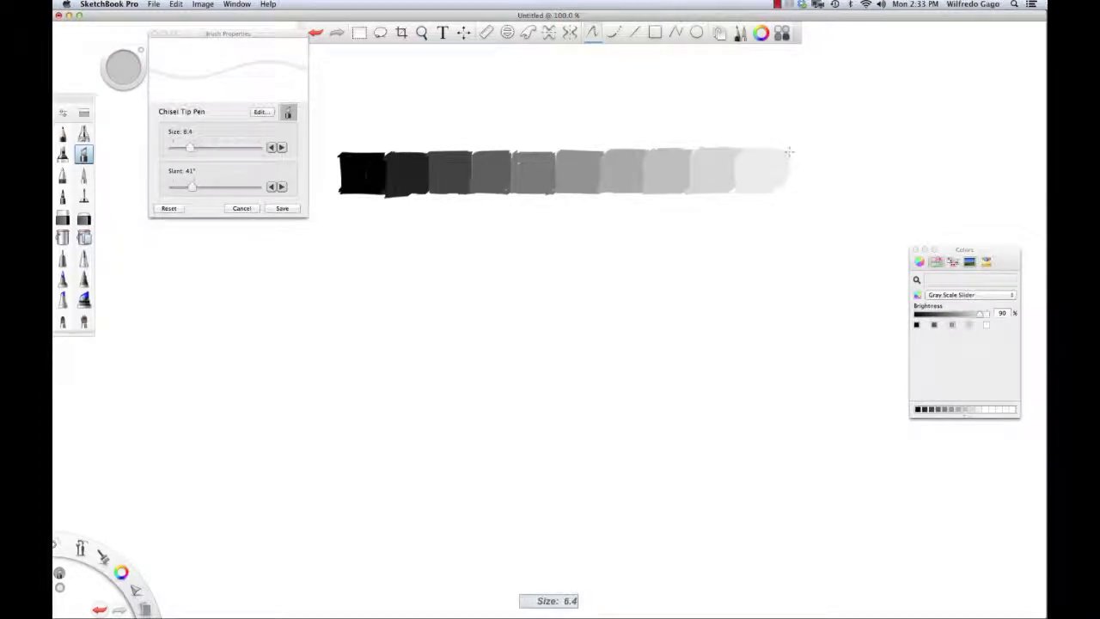
key("bracketleft")
key("bracketleft")
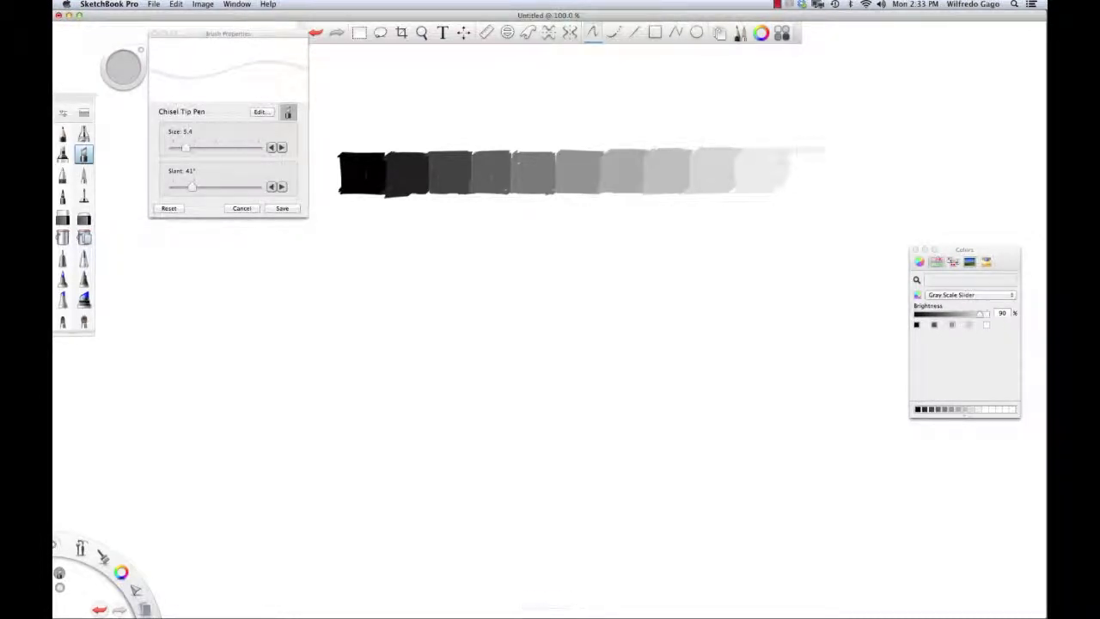
mouse_move(797, 150)
left_mouse_down()
mouse_move(834, 150)
mouse_move(838, 196)
left_mouse_up()
left_click_drag(840, 152, 843, 193)
left_click_drag(773, 192, 846, 191)
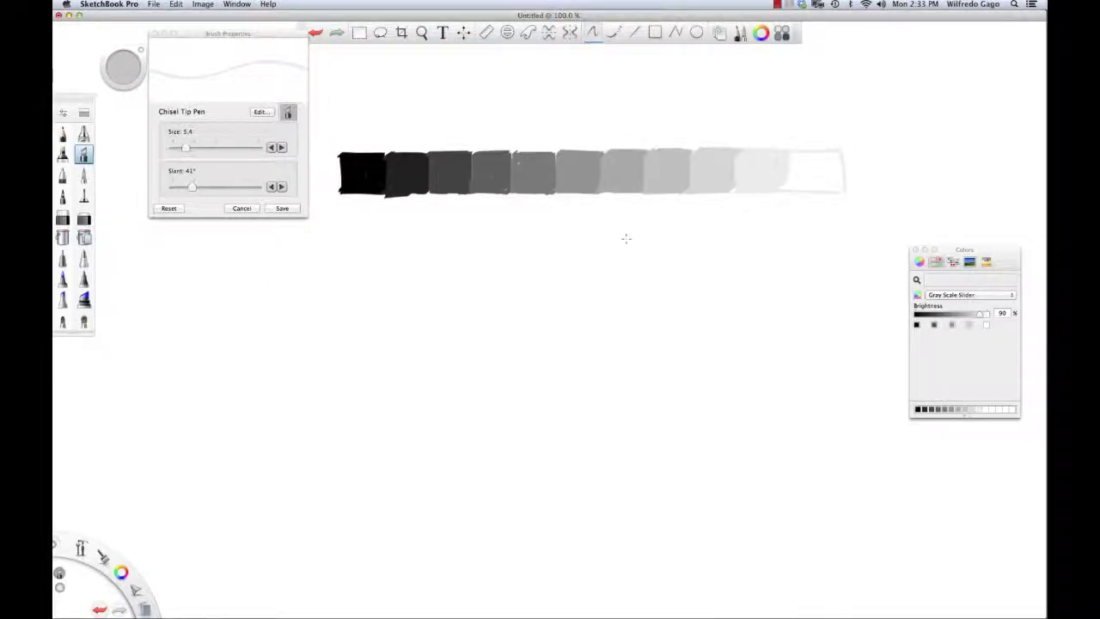